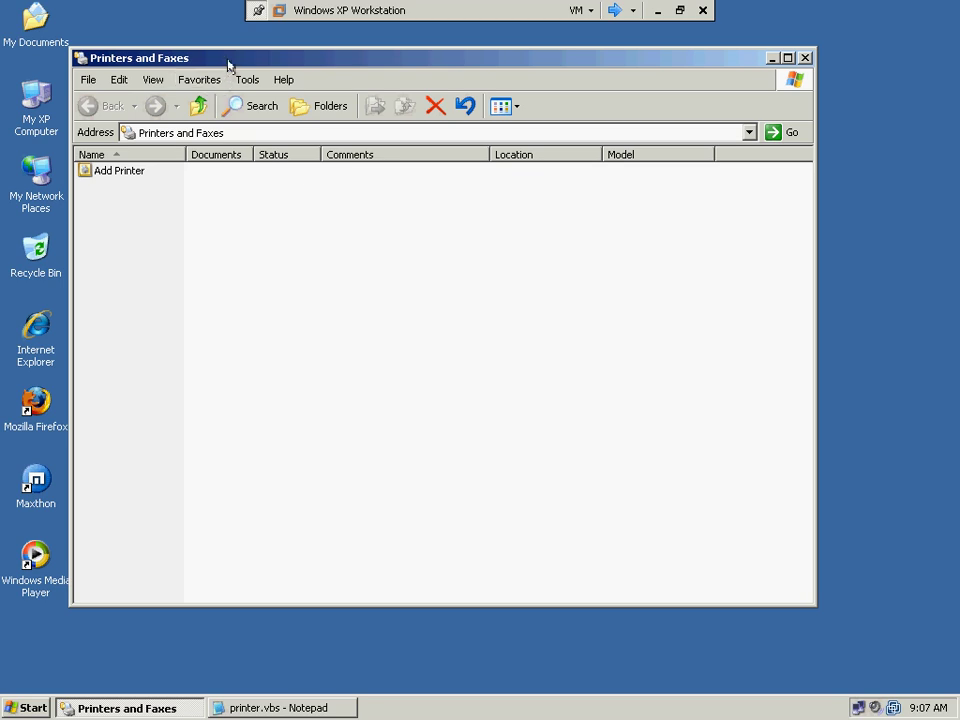
Start the Add Printer wizard for a network printer found in the directory.
{"action": "mouse_move", "coordinate": [229, 62]}
{"action": "left_mouse_down"}
{"action": "mouse_move", "coordinate": [228, 80]}
{"action": "mouse_move", "coordinate": [229, 67]}
{"action": "left_mouse_up"}
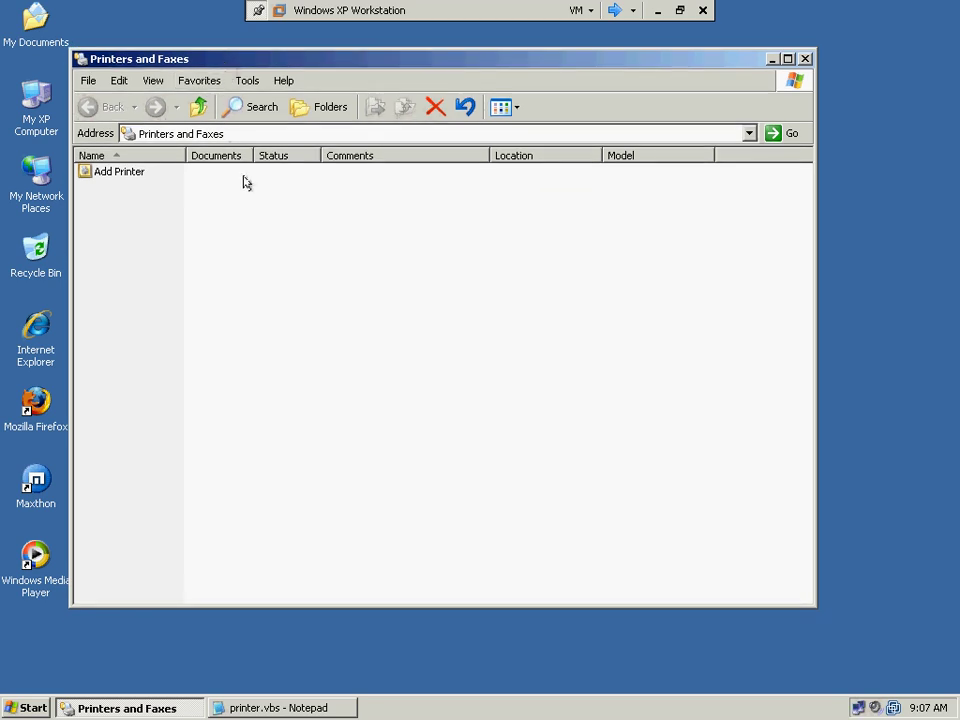
{"action": "left_click", "coordinate": [106, 176]}
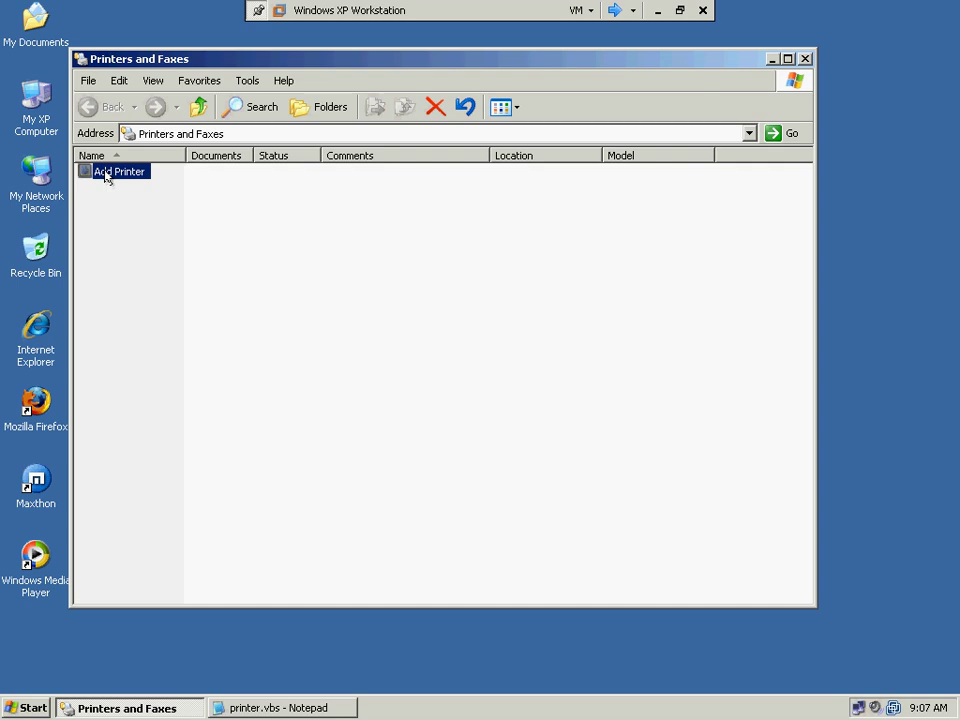
{"action": "double_click", "coordinate": [106, 176]}
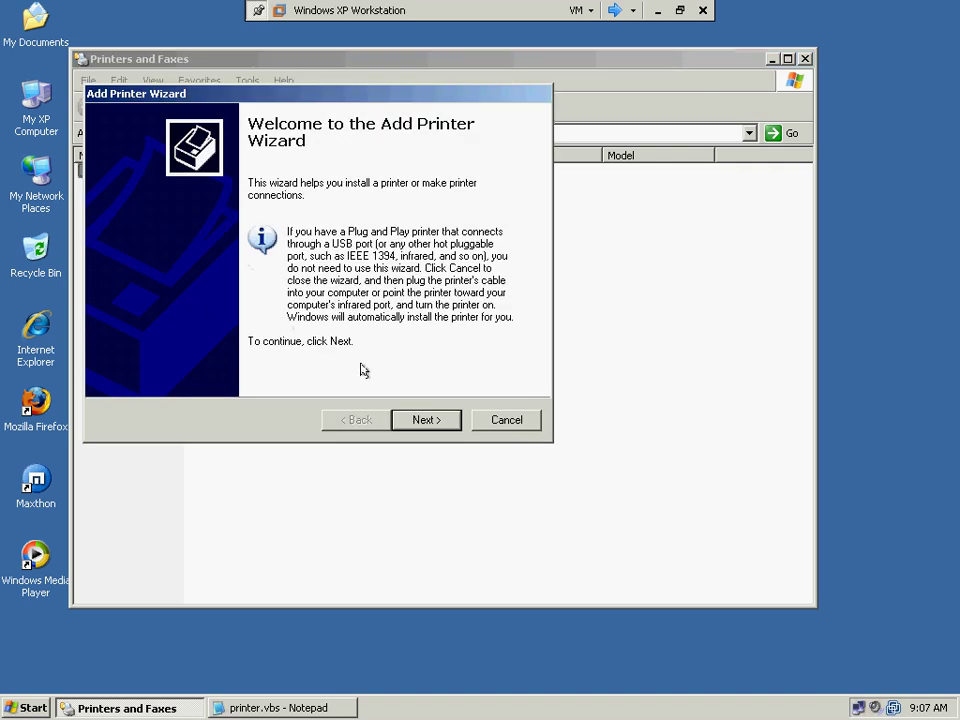
{"action": "left_click", "coordinate": [420, 420]}
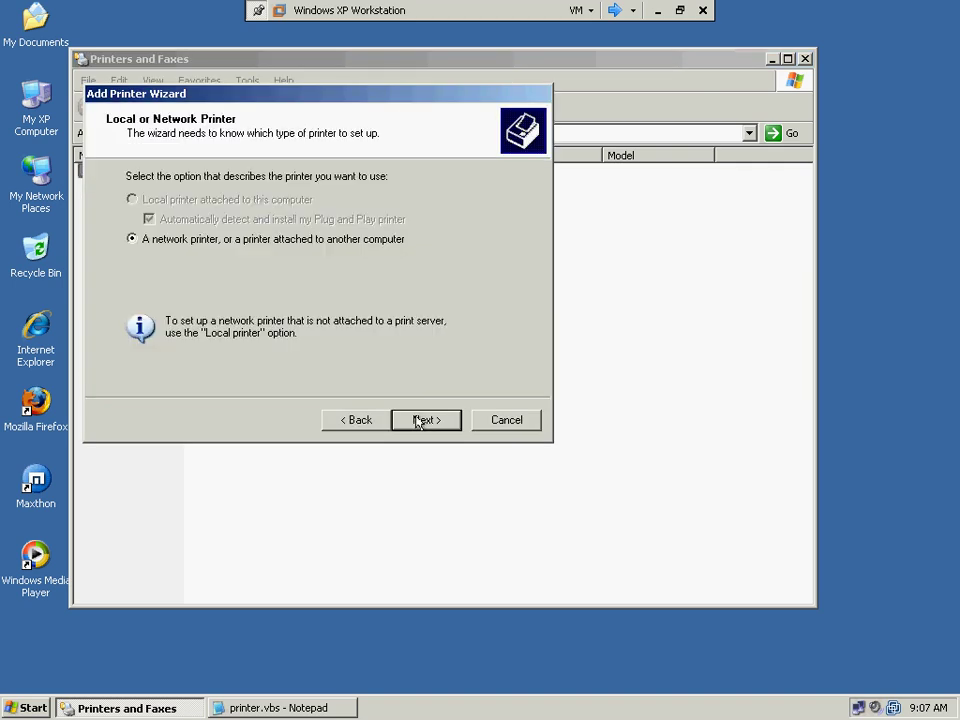
{"action": "left_click", "coordinate": [418, 421]}
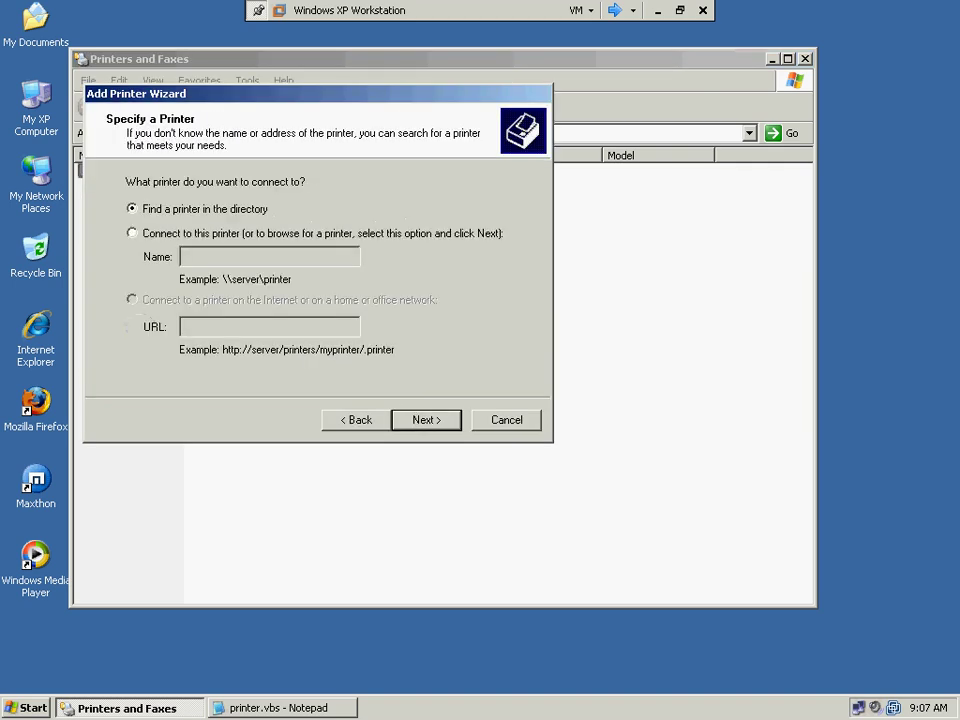
{"action": "left_click", "coordinate": [422, 420]}
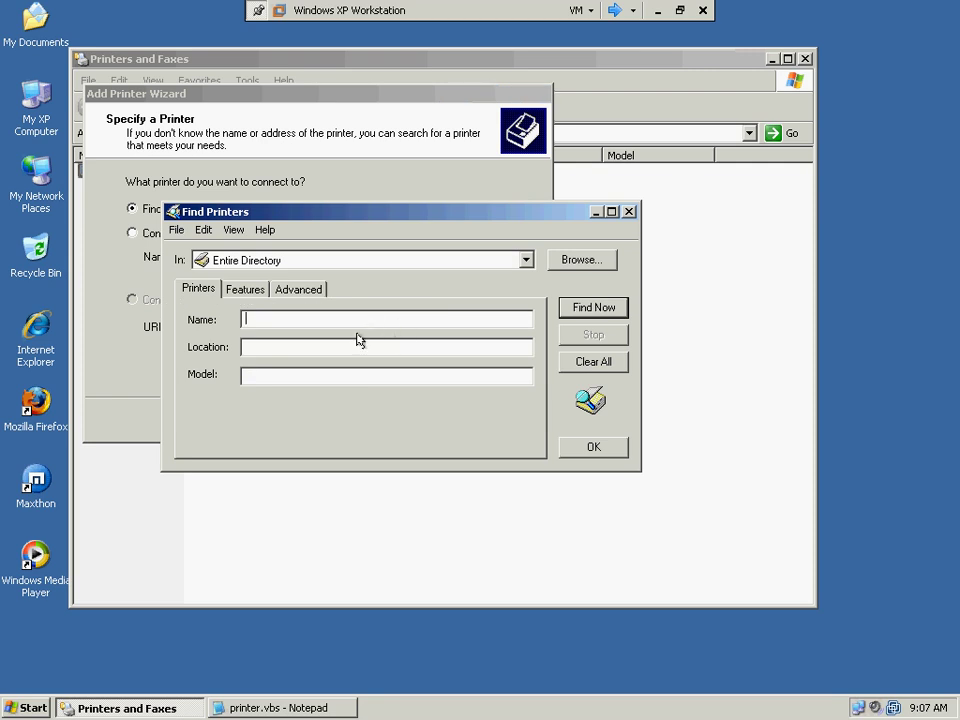
Search the directory for 'rm201' and add the Rm201-HPLJ4250 printer.
{"action": "type", "text": "rm201"}
{"action": "key", "text": "Return"}
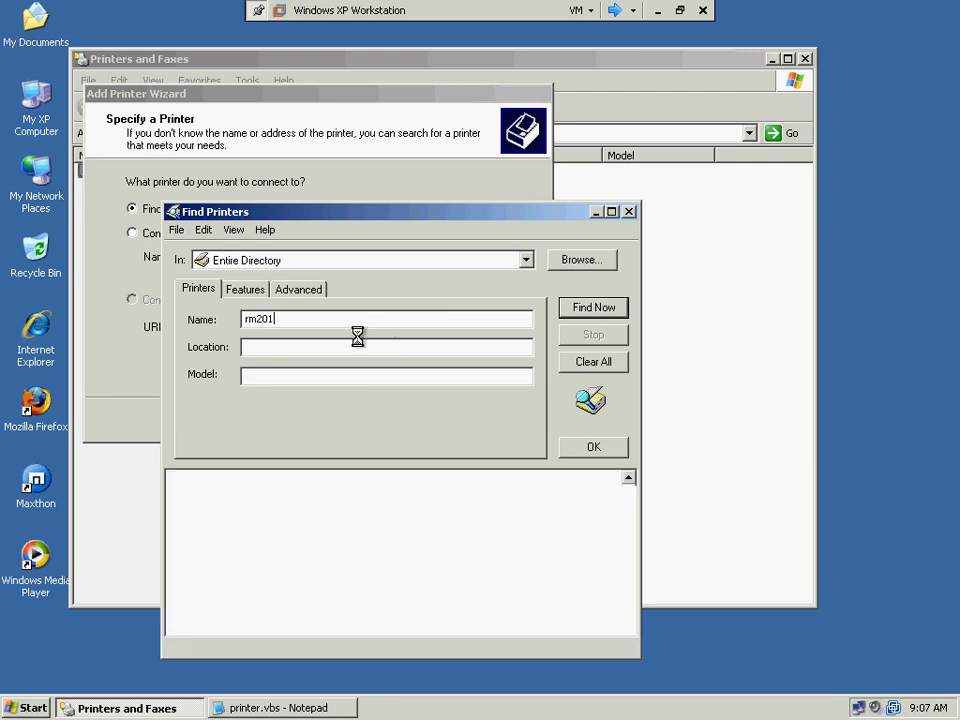
{"action": "left_click", "coordinate": [214, 498]}
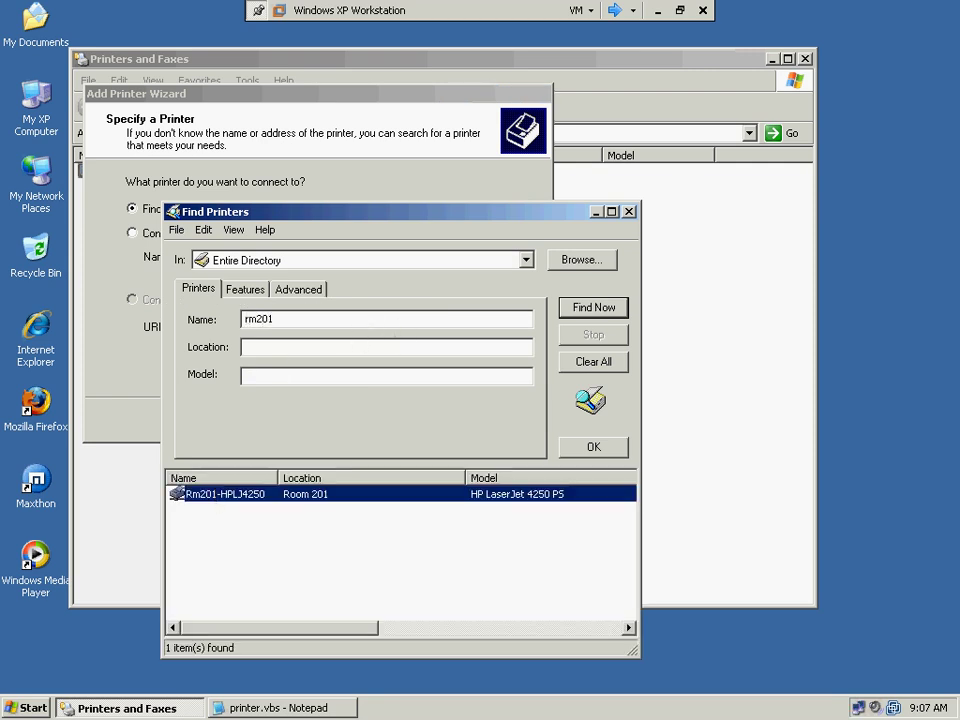
{"action": "double_click", "coordinate": [510, 501]}
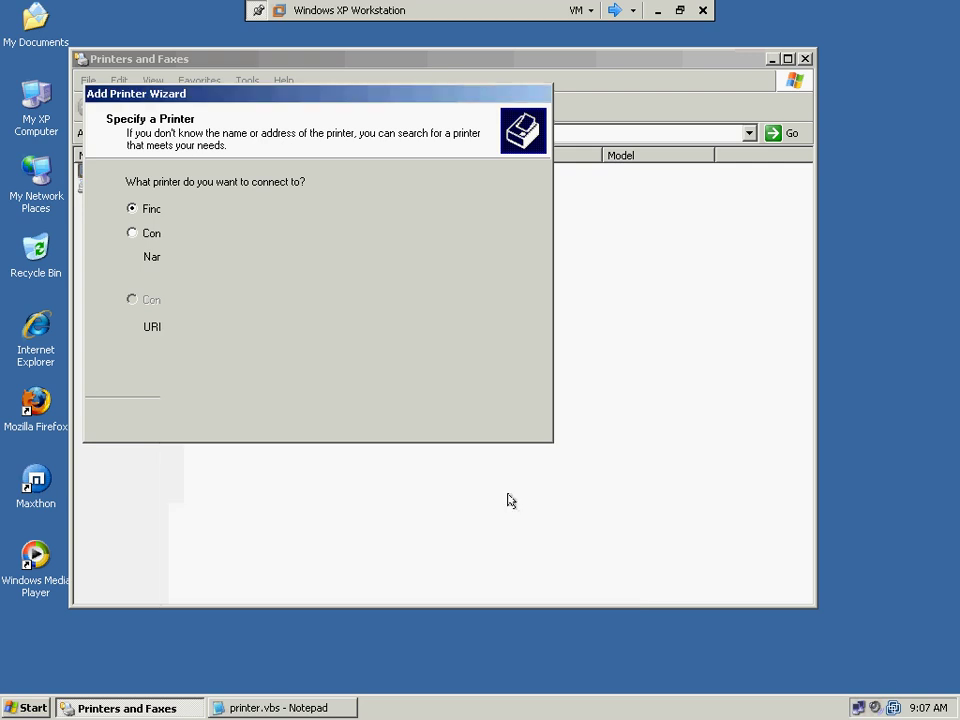
{"action": "left_click", "coordinate": [427, 420]}
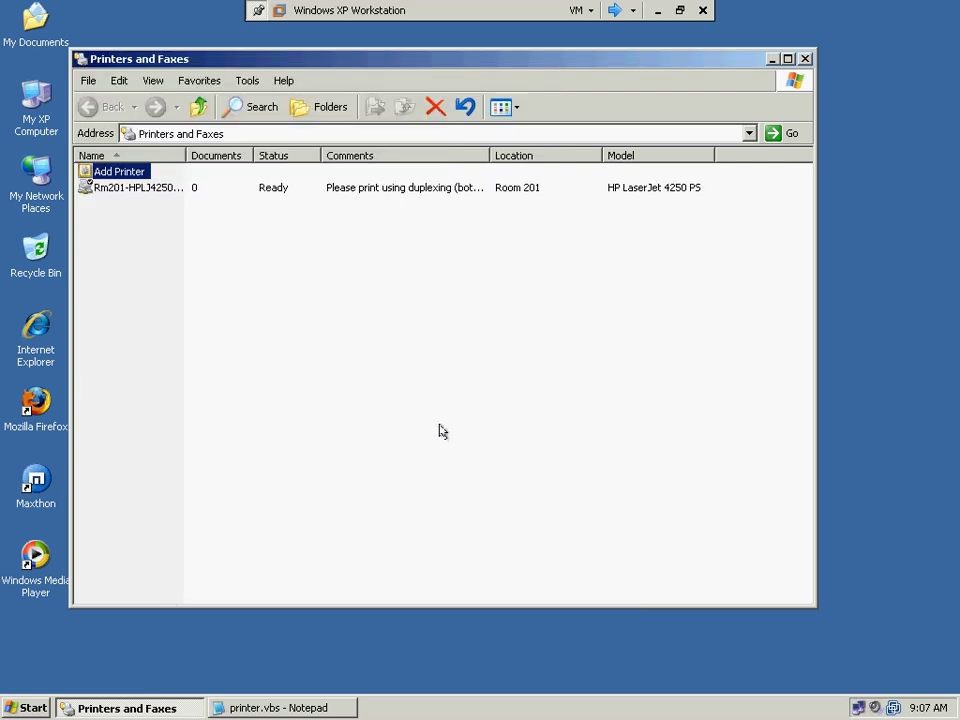
Show the Sharing tab of Rm201-HPLJ4250's Properties, with share name 201-HPLJ.
{"action": "left_click_drag", "start_coordinate": [185, 154], "coordinate": [274, 154]}
{"action": "right_click", "coordinate": [141, 187]}
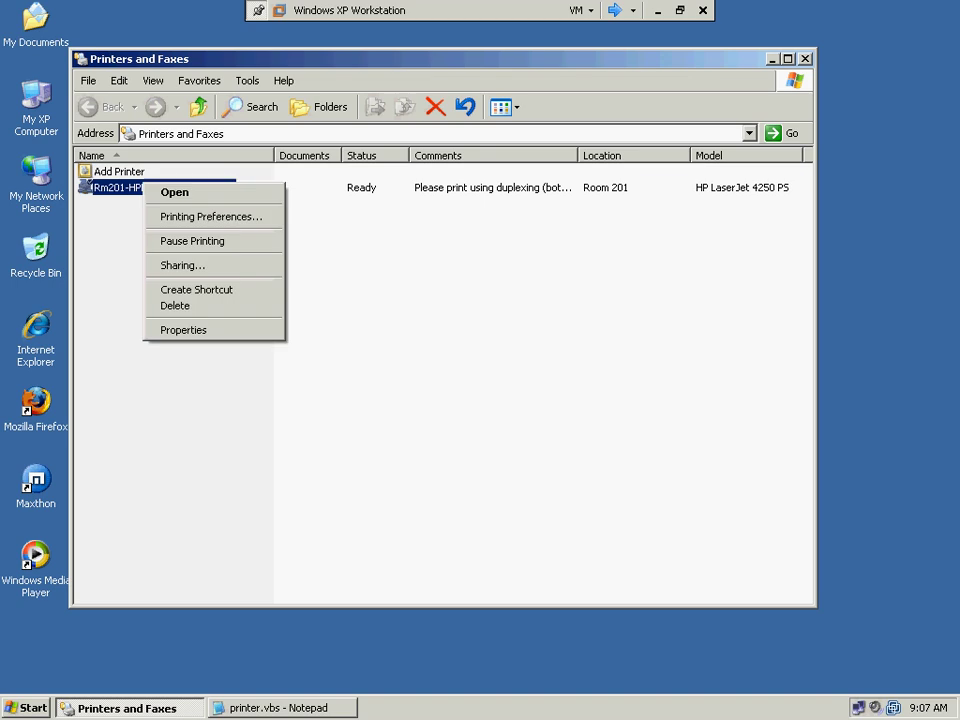
{"action": "left_click", "coordinate": [203, 333]}
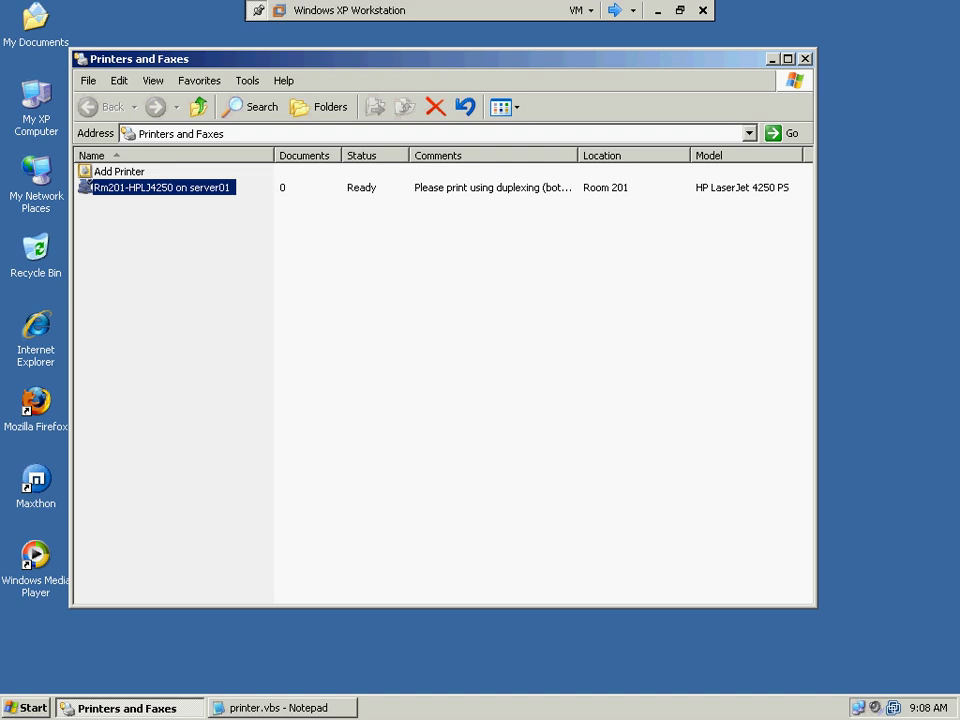
{"action": "left_click_drag", "start_coordinate": [265, 148], "coordinate": [207, 224]}
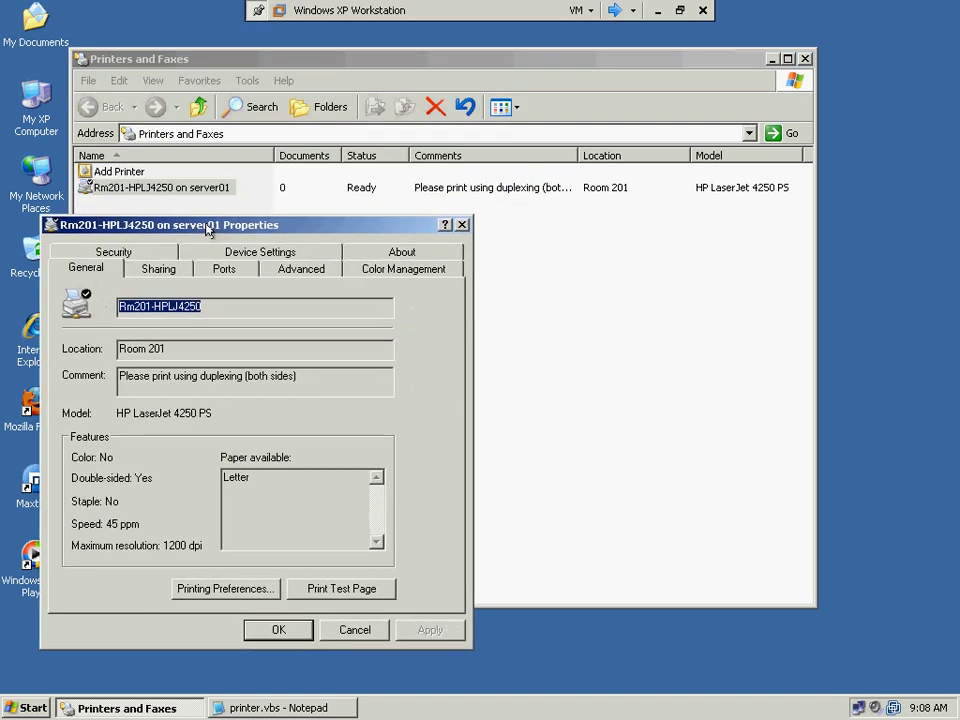
{"action": "left_click", "coordinate": [158, 269]}
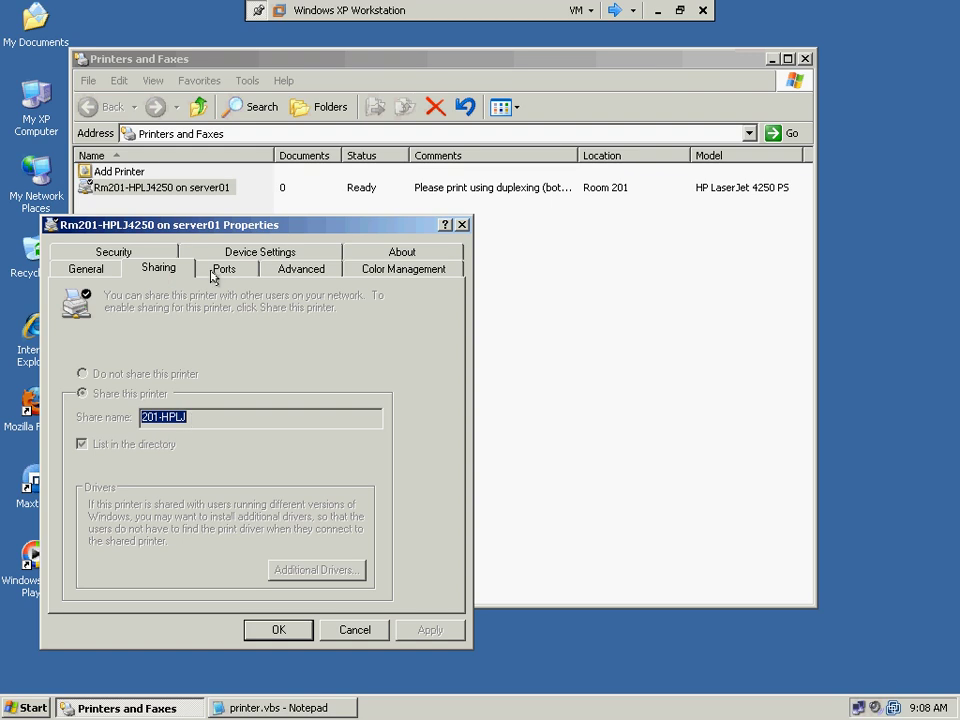
Browse to \\server01\ to confirm the 201-HPLJ share, then bring printer.vbs forward.
{"action": "left_click", "coordinate": [223, 133]}
{"action": "type", "text": "\\\\"}
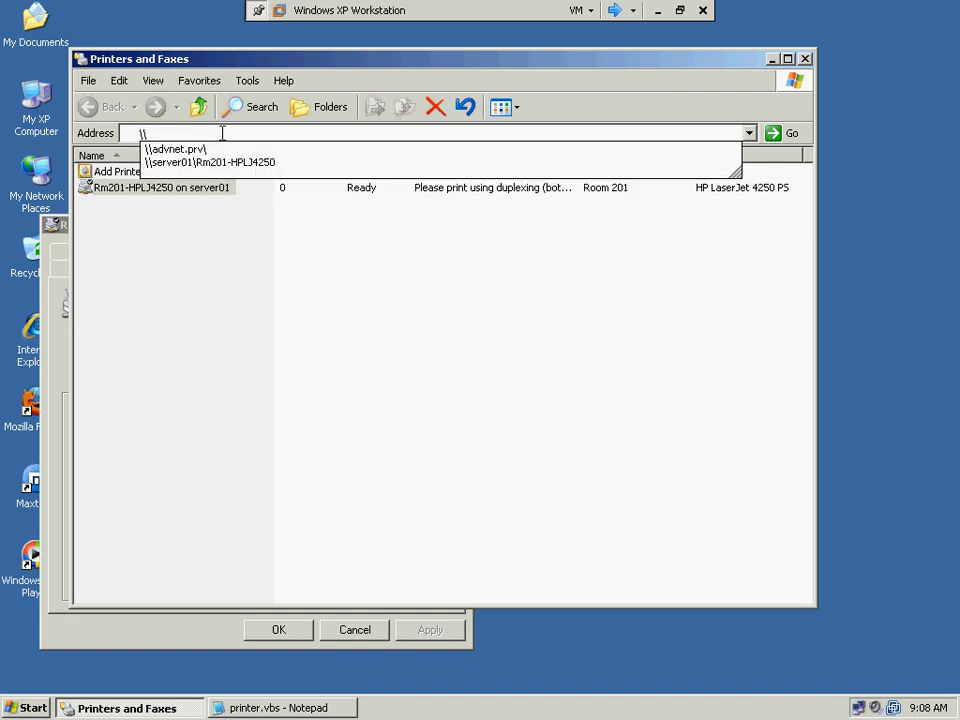
{"action": "type", "text": "server"}
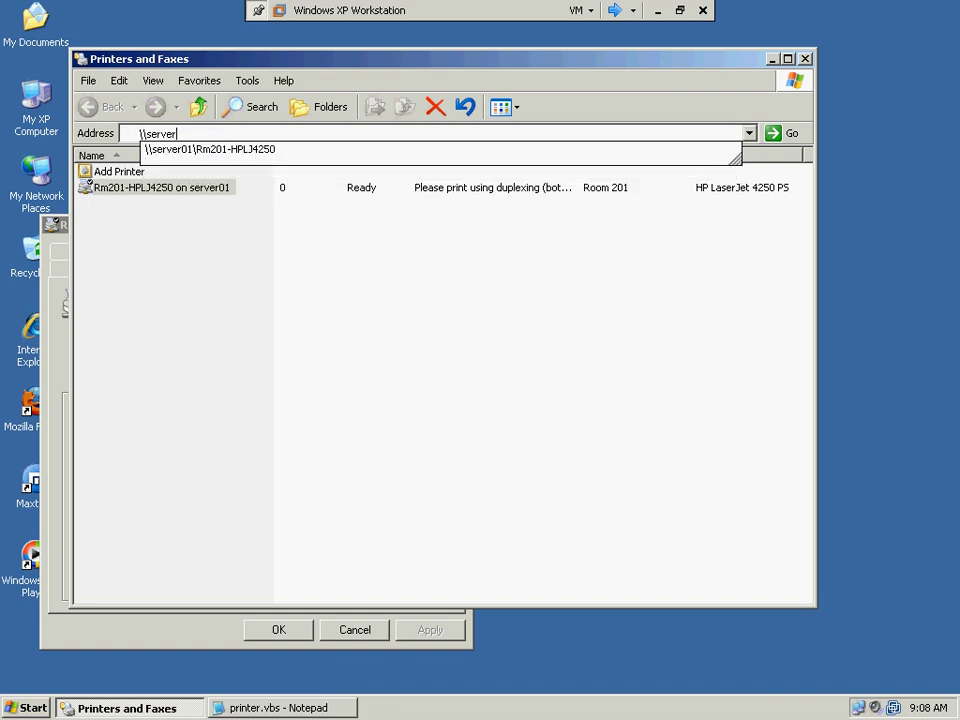
{"action": "type", "text": "01\\"}
{"action": "key", "text": "Return"}
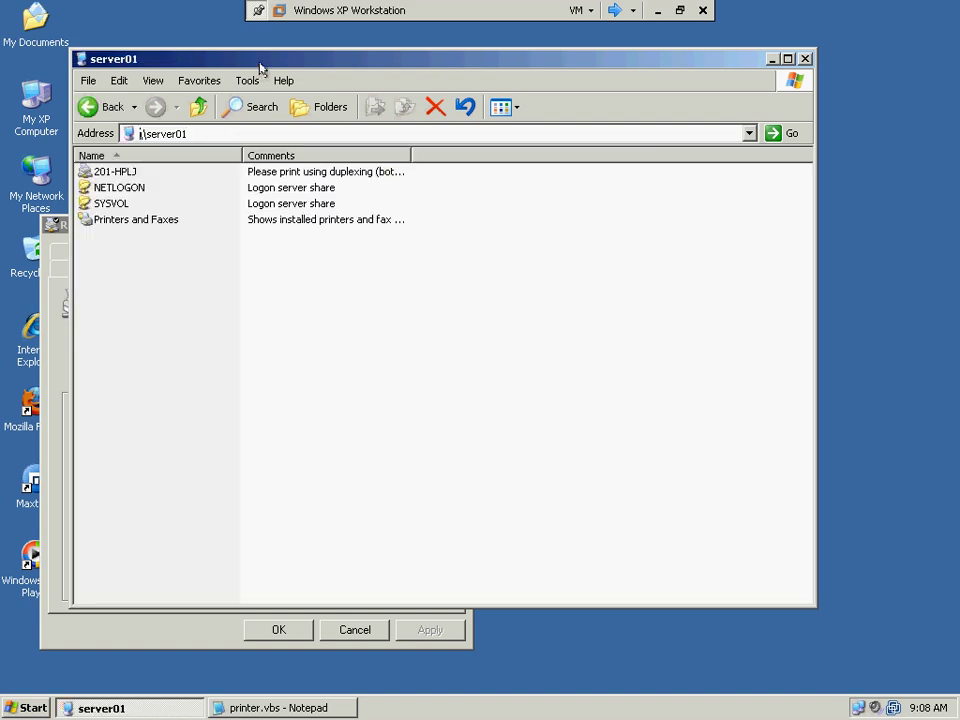
{"action": "left_click_drag", "start_coordinate": [259, 62], "coordinate": [409, 57]}
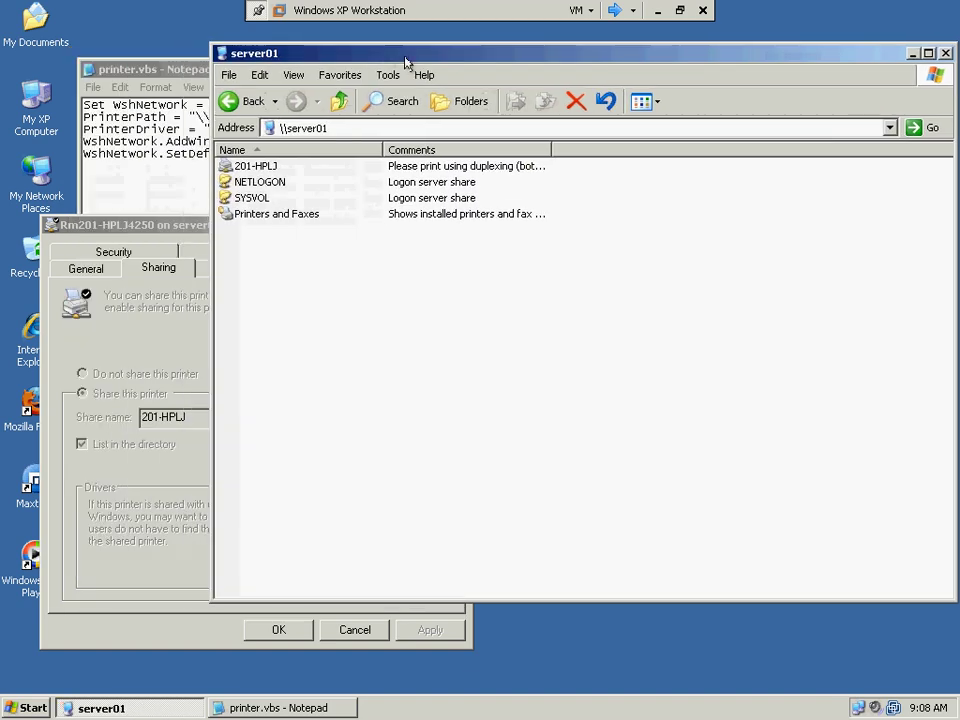
{"action": "left_click", "coordinate": [280, 168]}
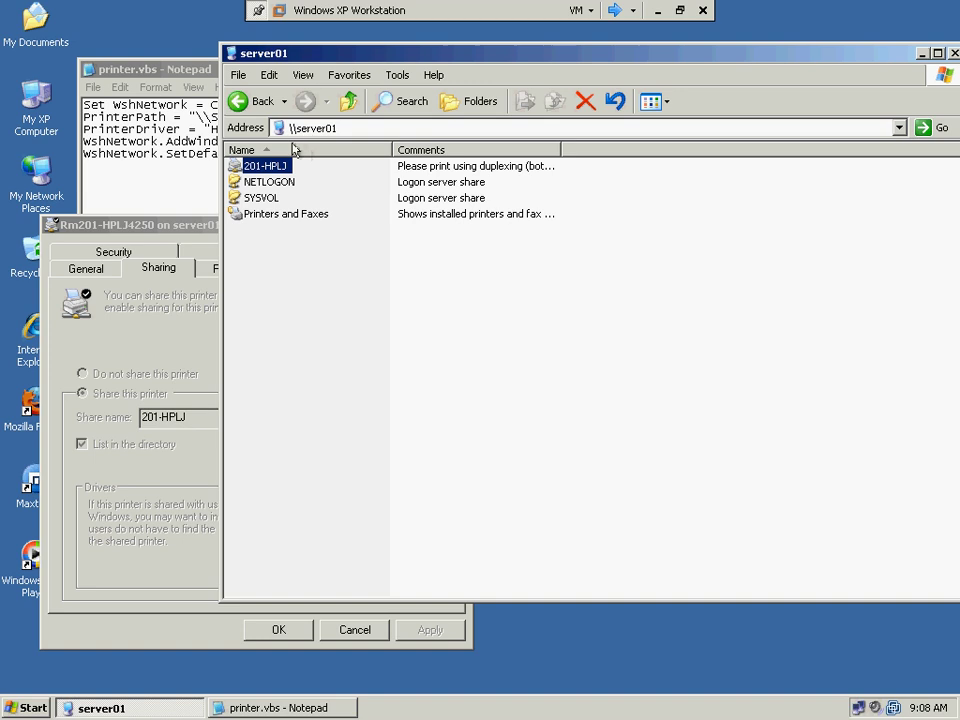
{"action": "left_click", "coordinate": [172, 179]}
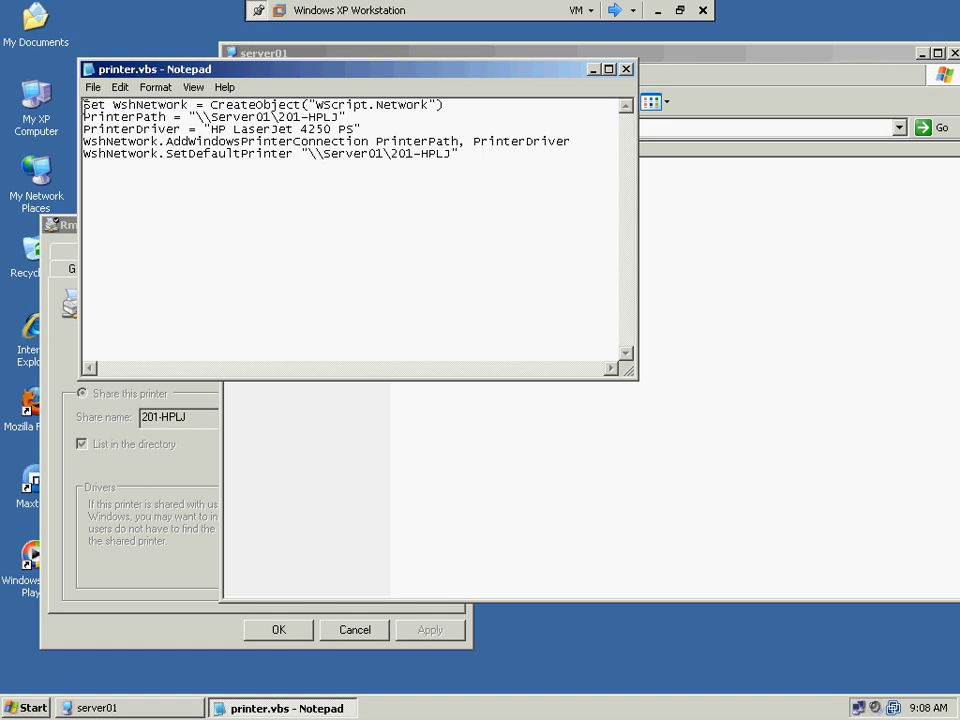
Change the PrinterPath server name in printer.vbs to Server01.advnet.prv.
{"action": "left_click_drag", "start_coordinate": [83, 104], "coordinate": [544, 167]}
{"action": "left_click", "coordinate": [309, 199]}
{"action": "left_click_drag", "start_coordinate": [197, 117], "coordinate": [339, 117]}
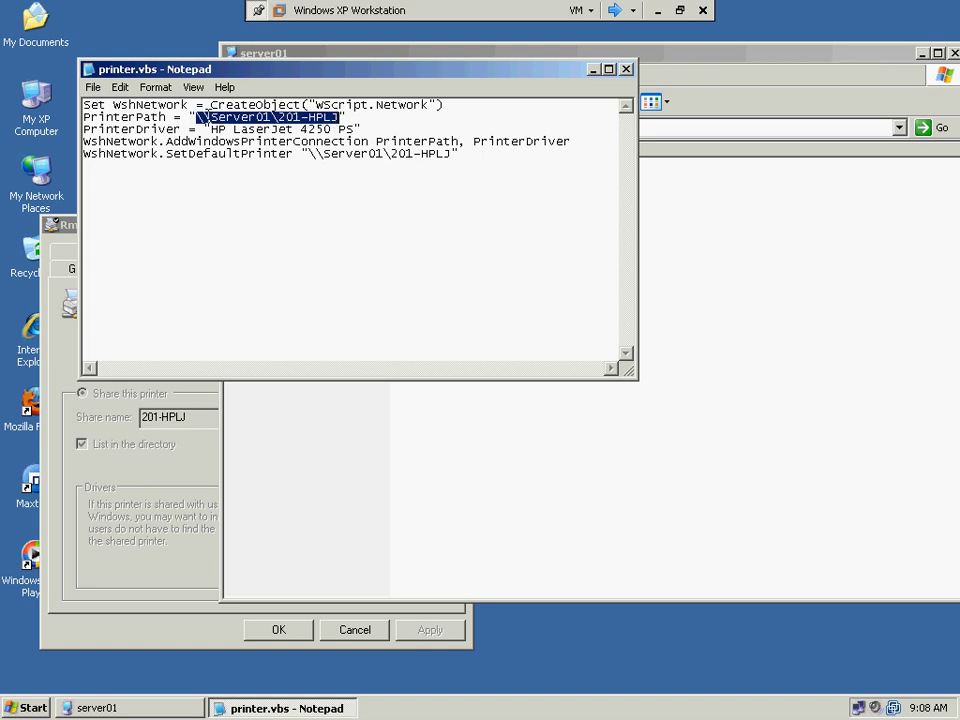
{"action": "left_click", "coordinate": [197, 117]}
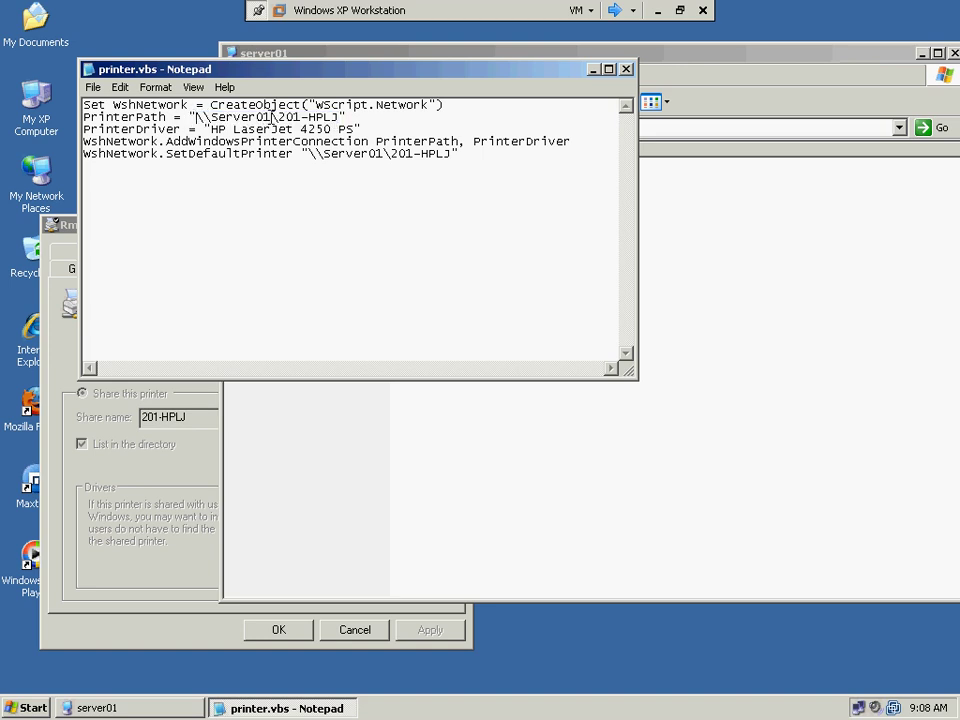
{"action": "left_click_drag", "start_coordinate": [271, 117], "coordinate": [211, 117]}
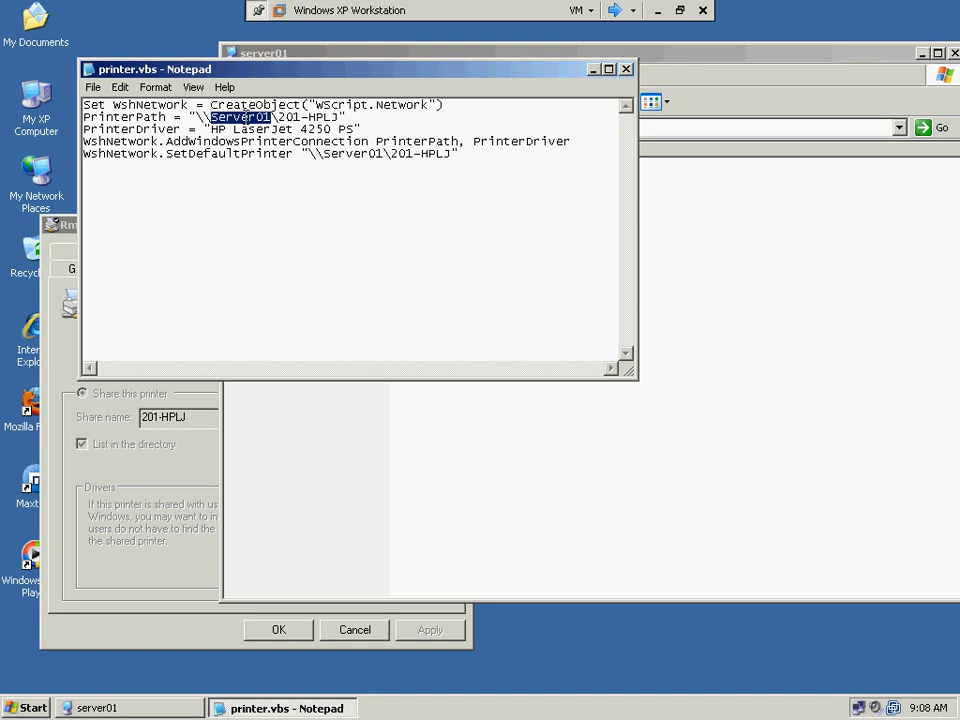
{"action": "left_click", "coordinate": [272, 117]}
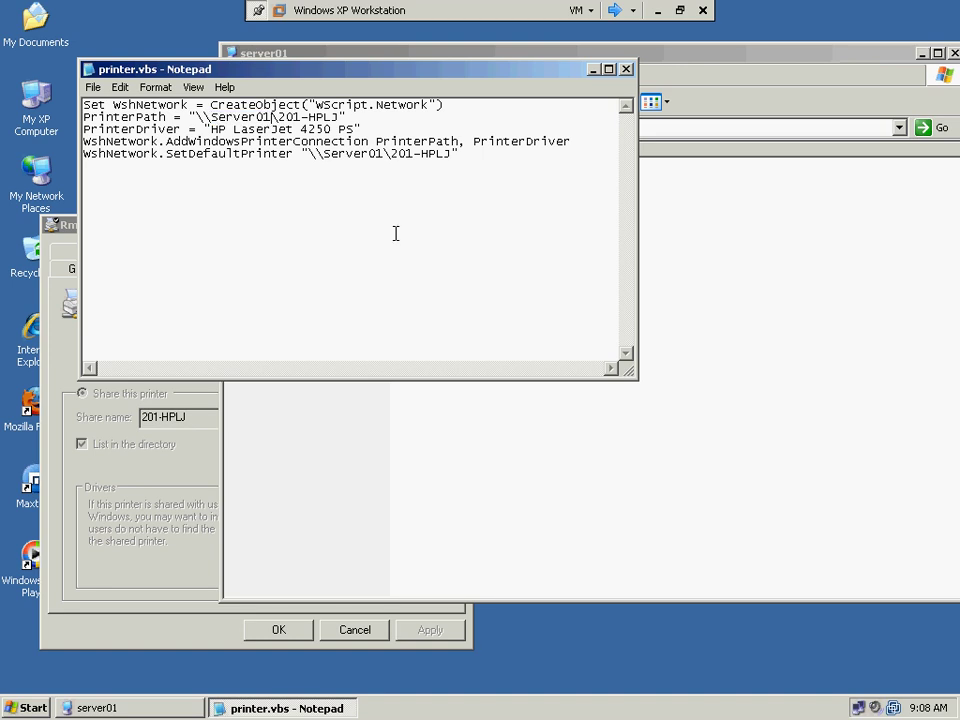
{"action": "type", "text": ".adv"}
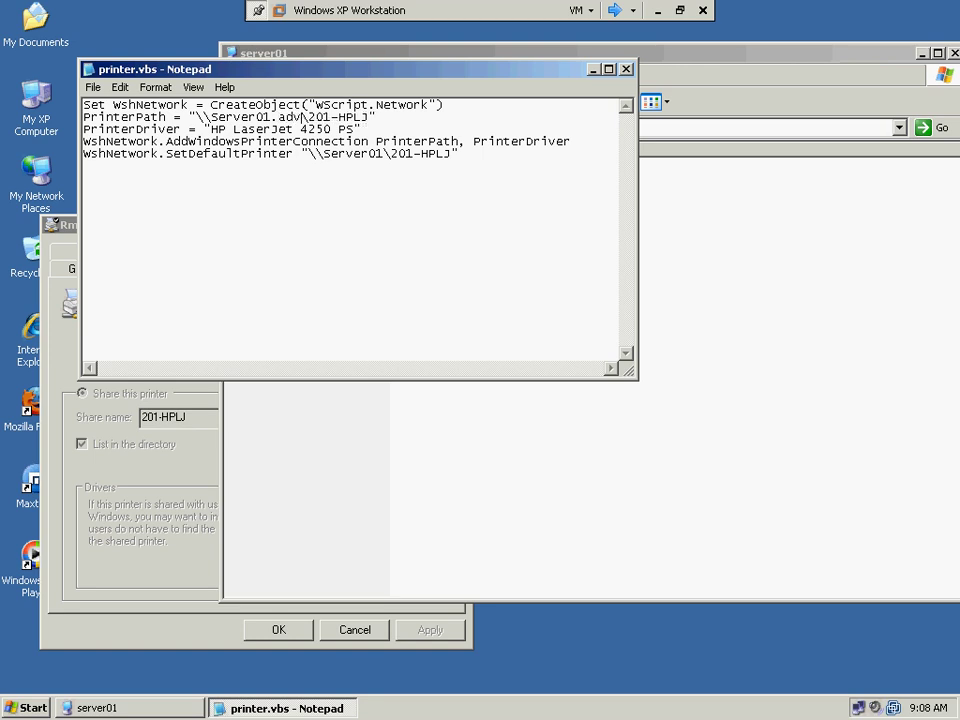
{"action": "type", "text": "net.prv"}
Select the PrinterDriver value "HP LaserJet 4250 PS" and move the Notepad window up.
{"action": "left_click_drag", "start_coordinate": [403, 75], "coordinate": [390, 193]}
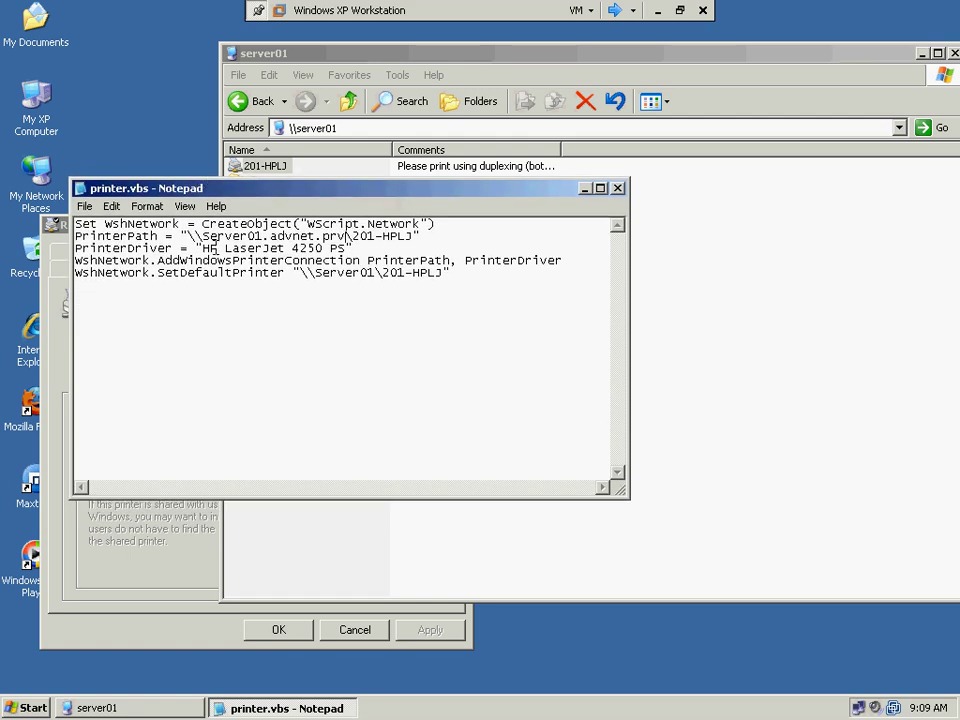
{"action": "left_click_drag", "start_coordinate": [201, 247], "coordinate": [346, 252]}
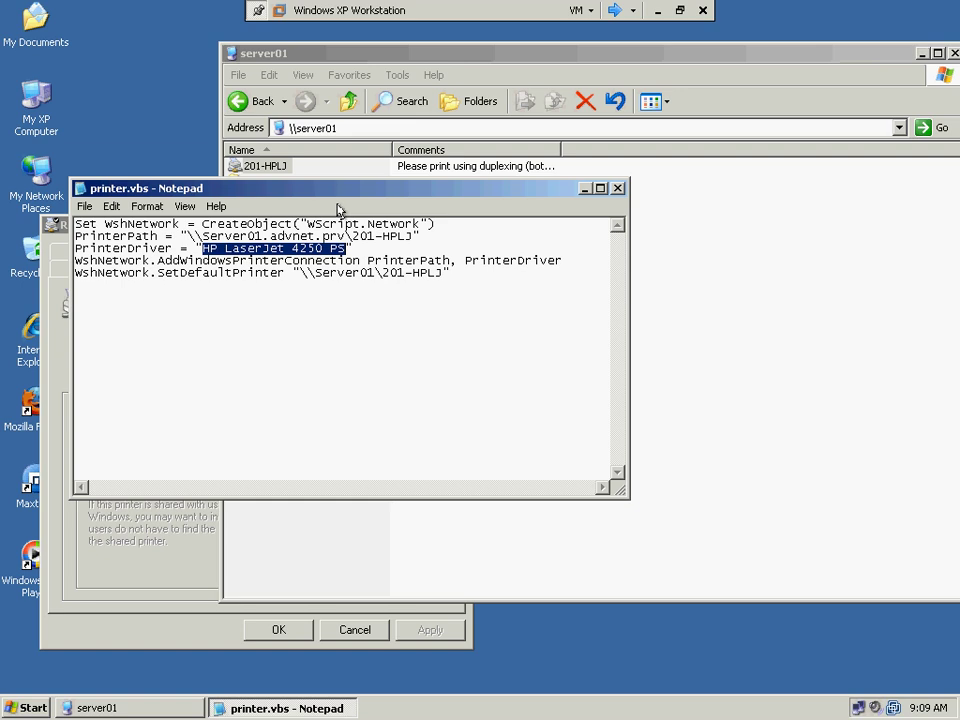
{"action": "left_click_drag", "start_coordinate": [335, 188], "coordinate": [313, 69]}
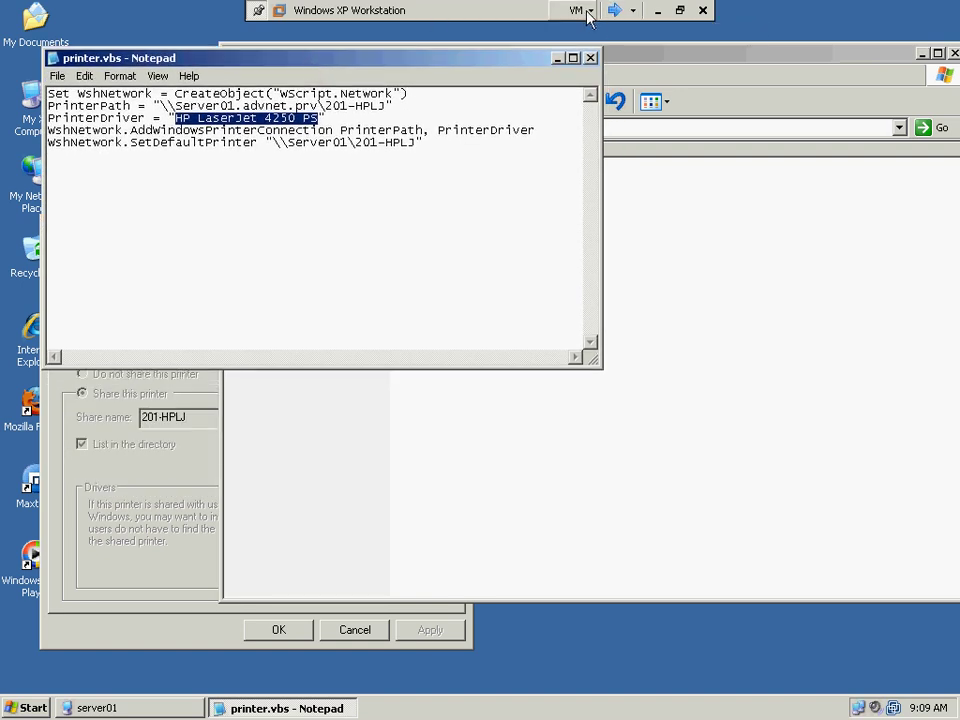
Switch to the AD Domain Controller VM, minimize other windows and close the Logon Properties dialogs.
{"action": "left_click", "coordinate": [632, 10]}
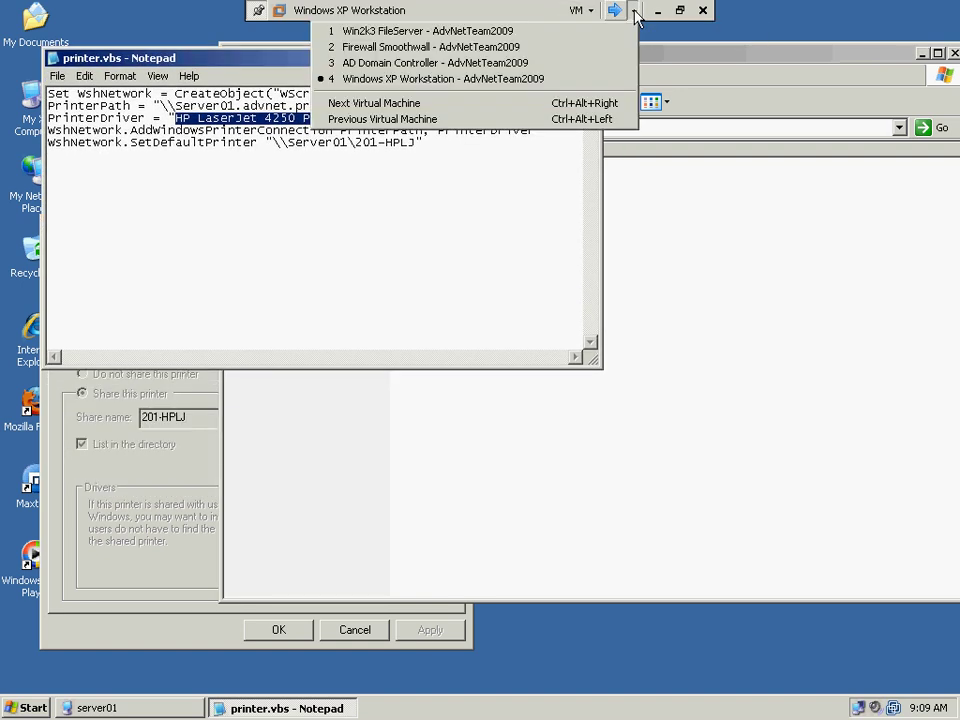
{"action": "left_click", "coordinate": [563, 66]}
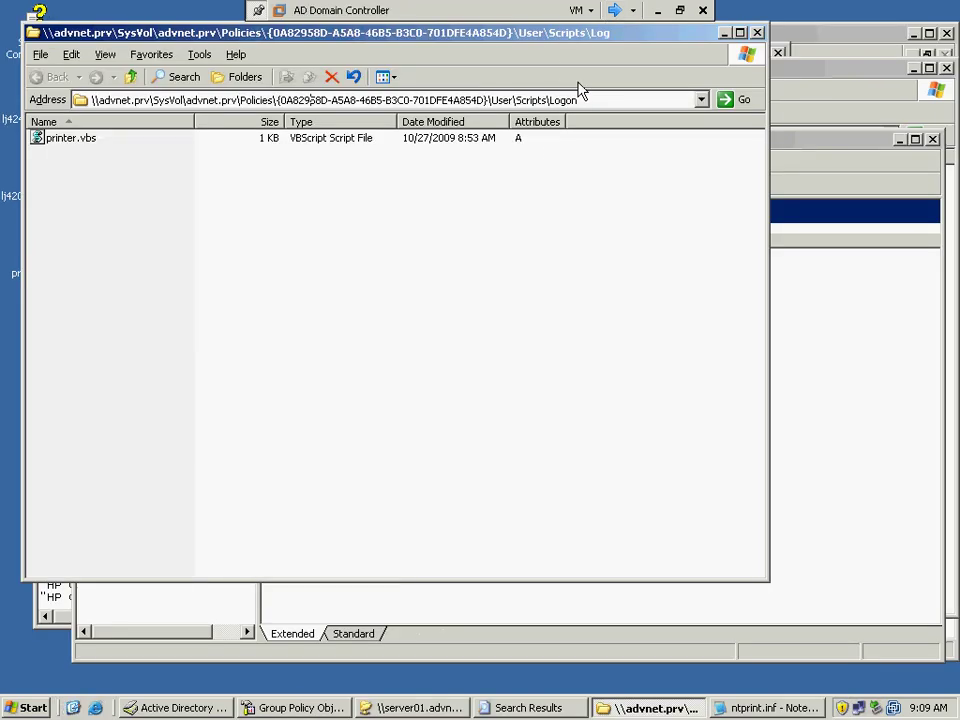
{"action": "double_click", "coordinate": [33, 35]}
{"action": "left_click", "coordinate": [55, 380]}
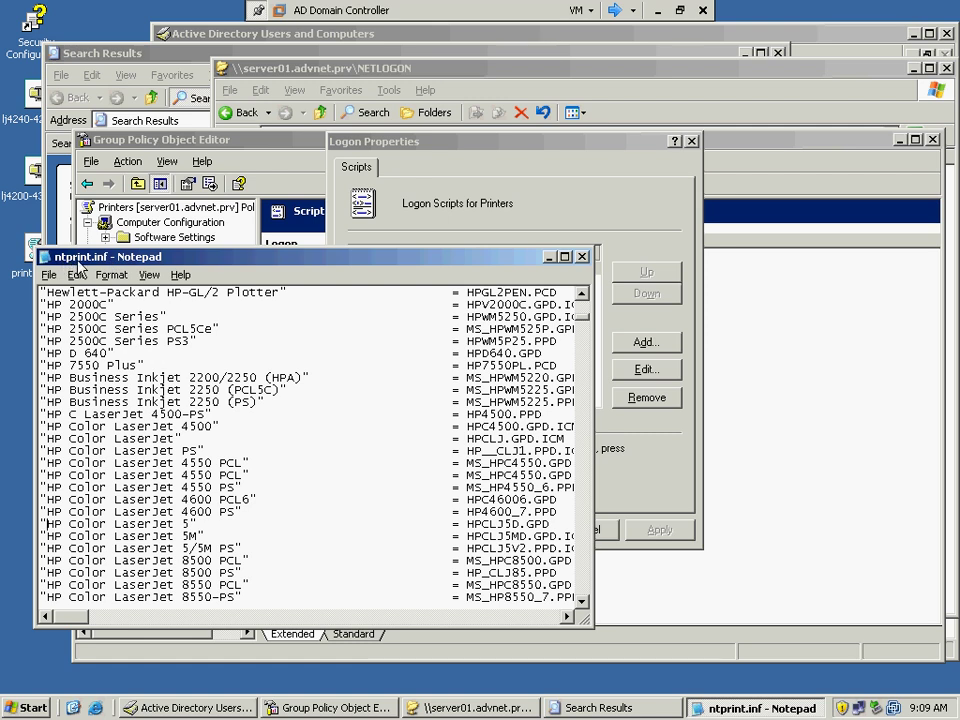
{"action": "left_click", "coordinate": [913, 68]}
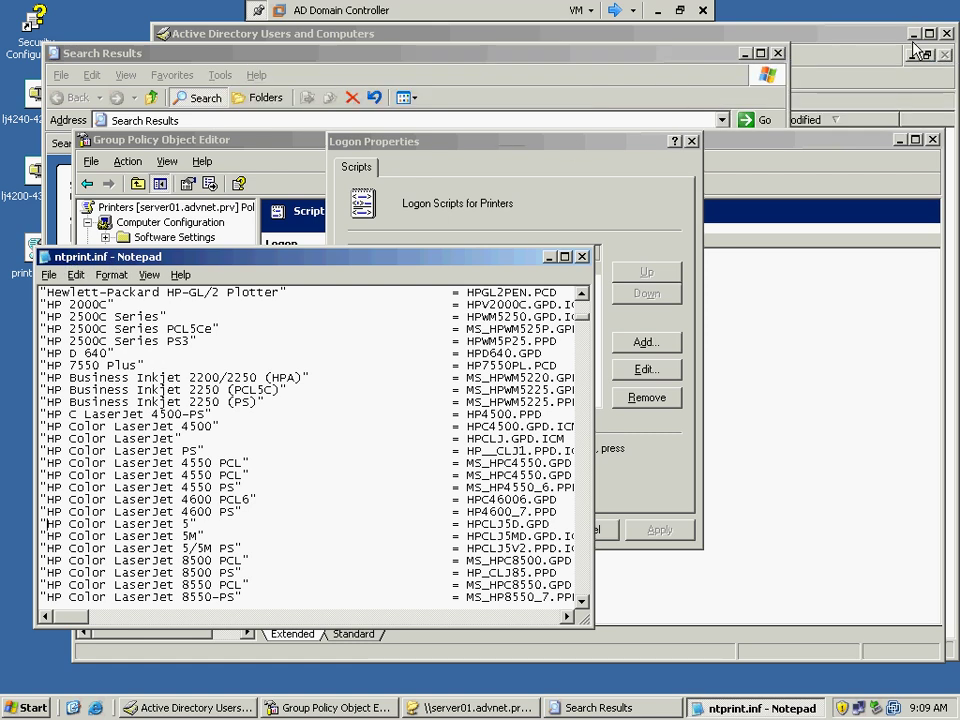
{"action": "left_click", "coordinate": [912, 35]}
{"action": "left_click", "coordinate": [898, 140]}
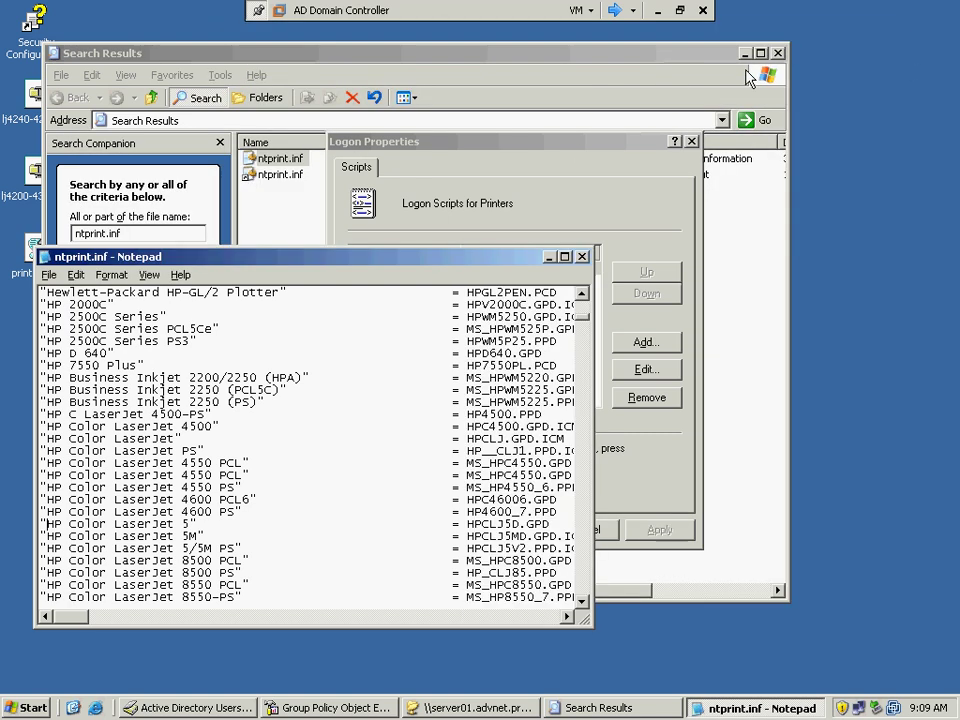
{"action": "left_click", "coordinate": [749, 54]}
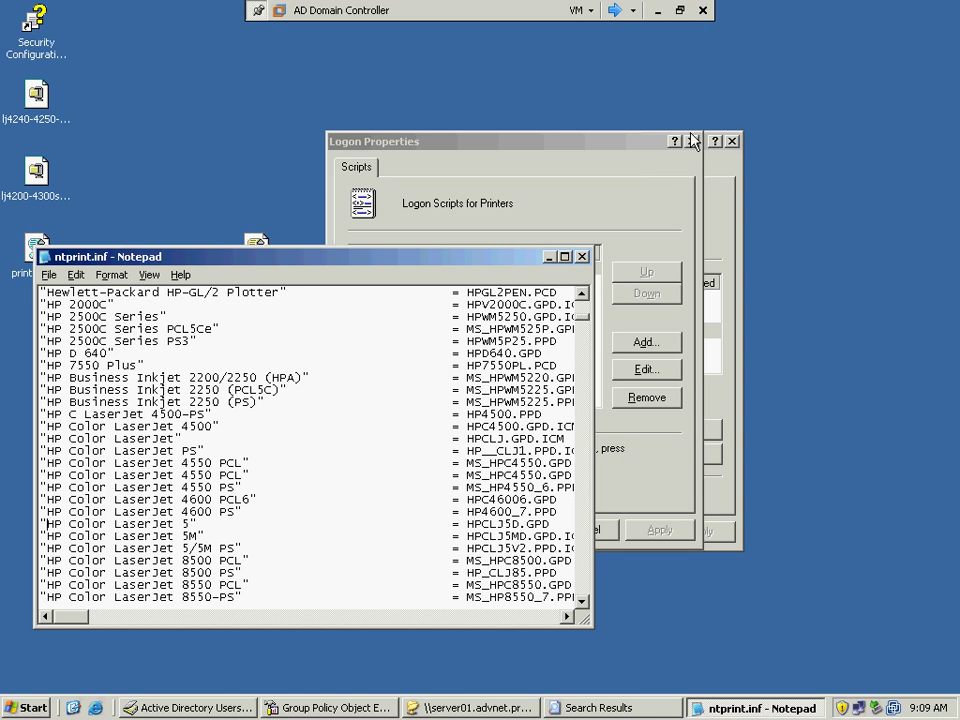
{"action": "left_click", "coordinate": [693, 141]}
{"action": "left_click", "coordinate": [731, 142]}
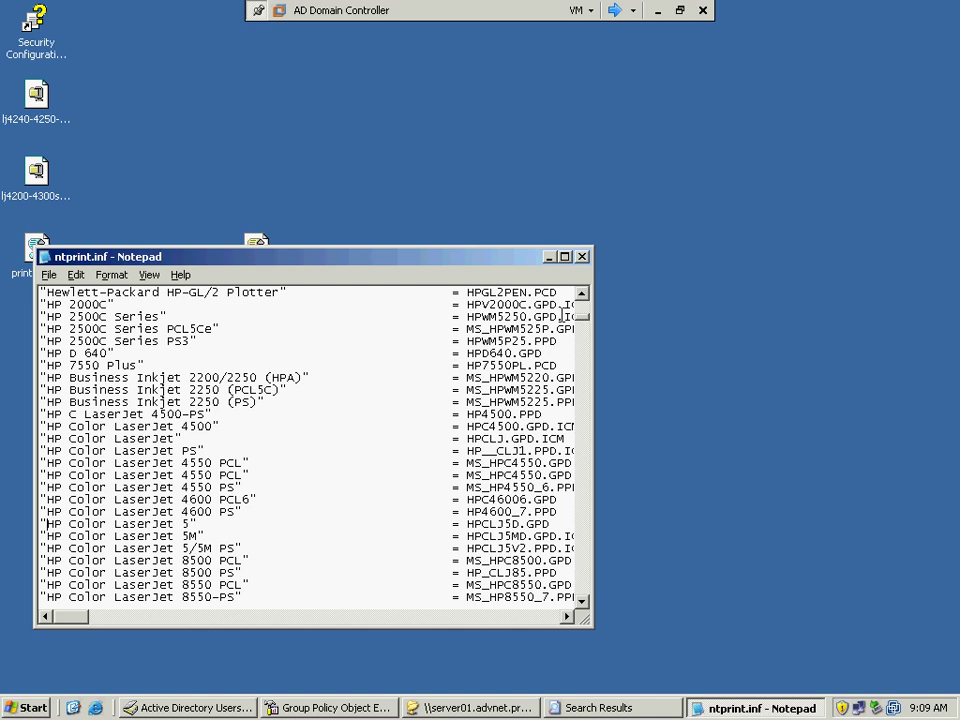
Highlight the HP Color LaserJet driver entries, including 4600 PCL6, in ntprint.inf.
{"action": "left_click_drag", "start_coordinate": [160, 365], "coordinate": [172, 476]}
{"action": "left_click", "coordinate": [146, 511]}
{"action": "left_click_drag", "start_coordinate": [252, 500], "coordinate": [32, 501]}
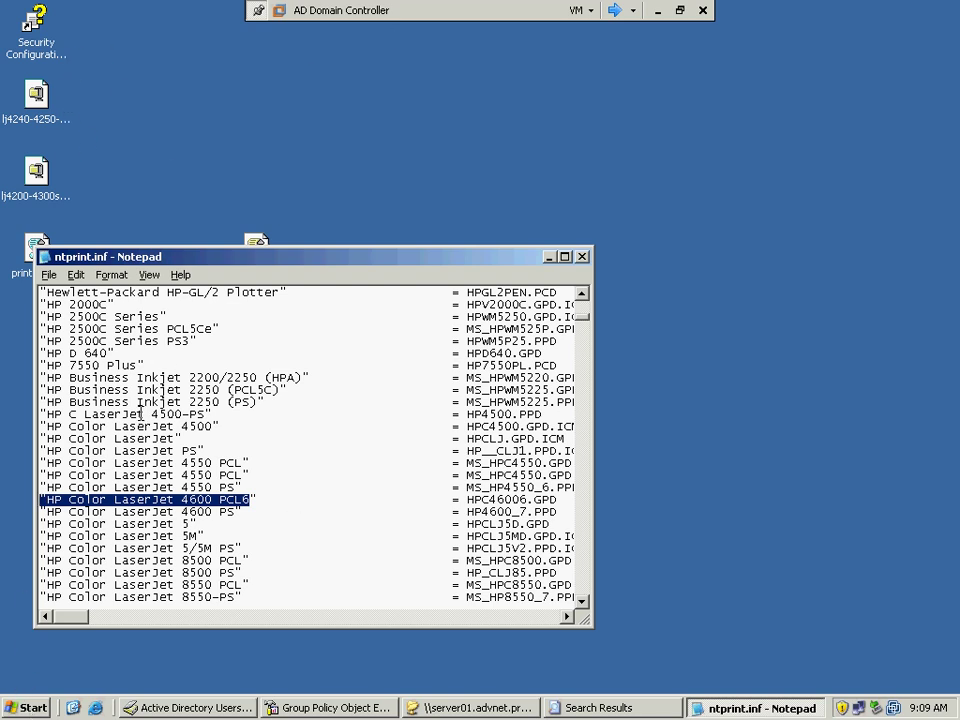
{"action": "left_click_drag", "start_coordinate": [145, 413], "coordinate": [145, 520]}
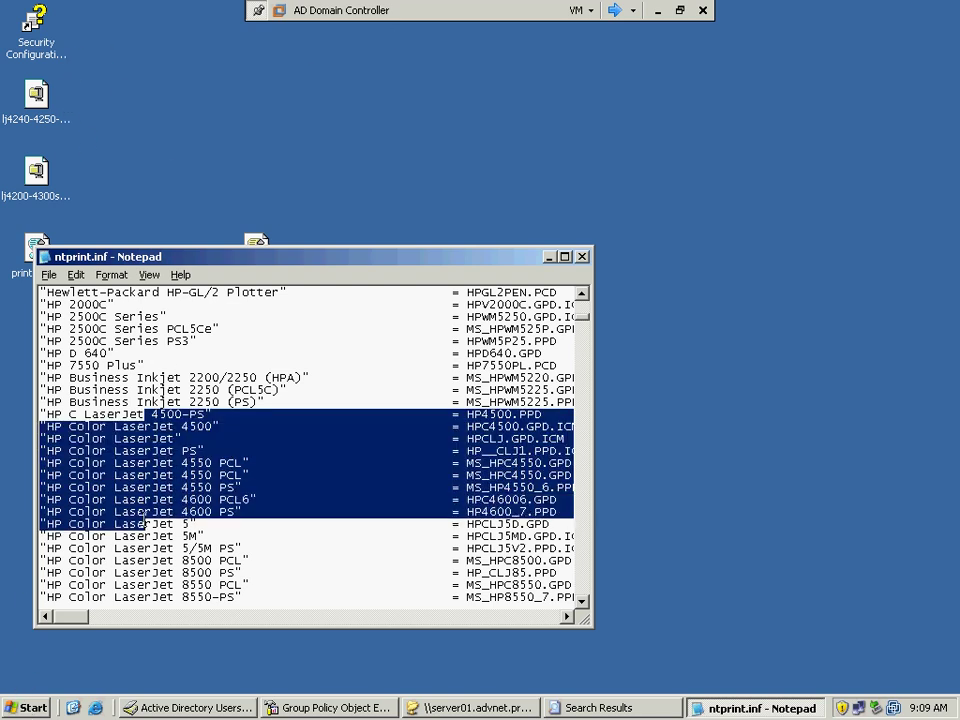
{"action": "left_click", "coordinate": [28, 708]}
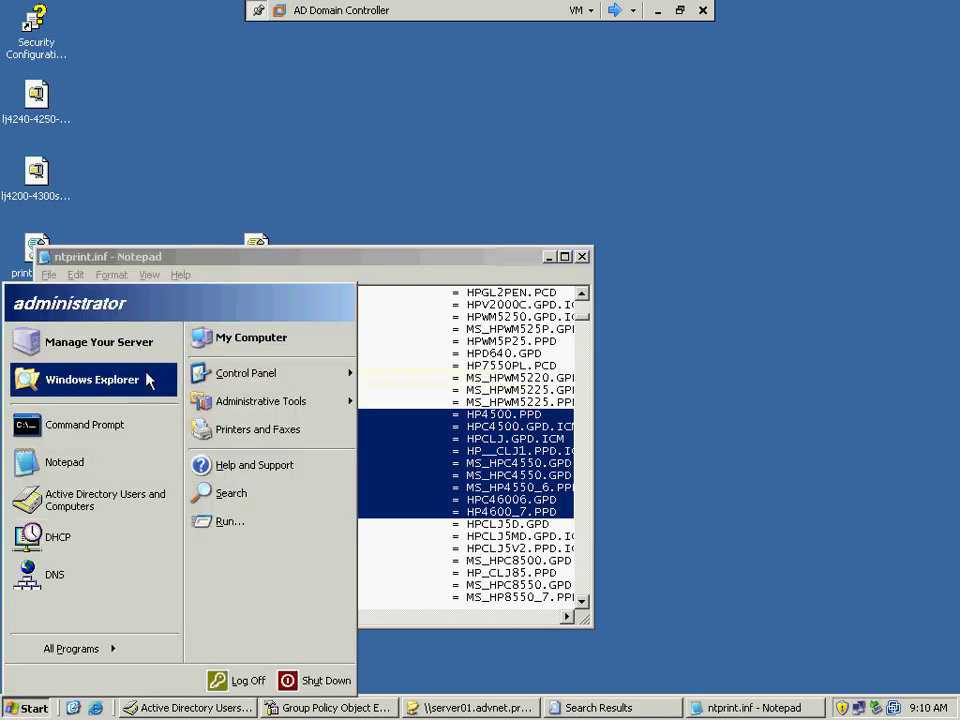
{"action": "left_click", "coordinate": [92, 379]}
{"action": "left_click_drag", "start_coordinate": [350, 82], "coordinate": [431, 80]}
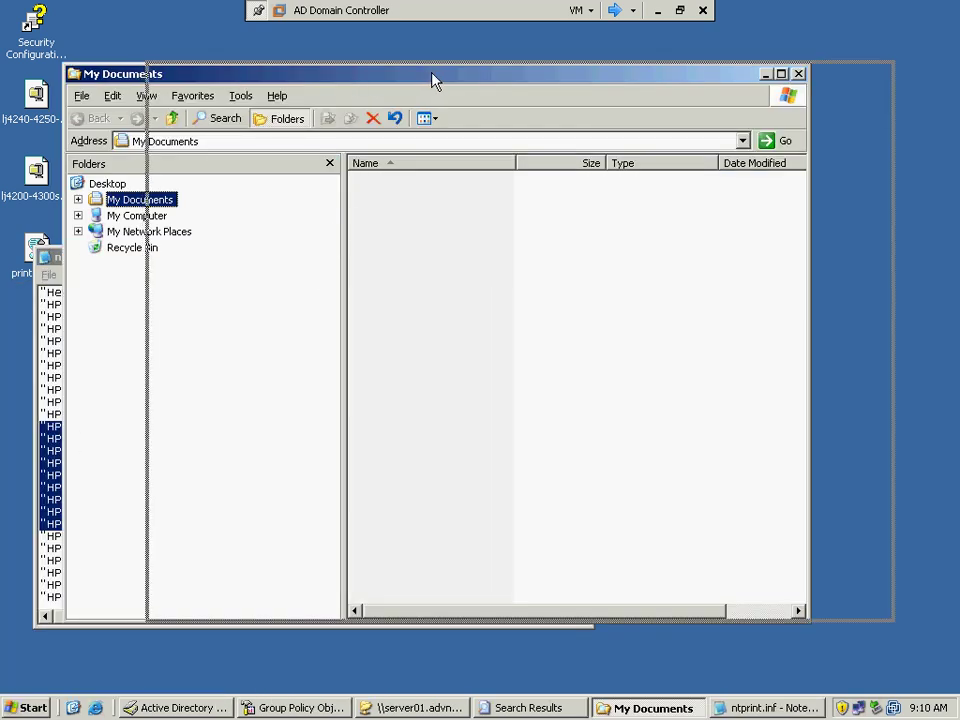
{"action": "left_click", "coordinate": [191, 215]}
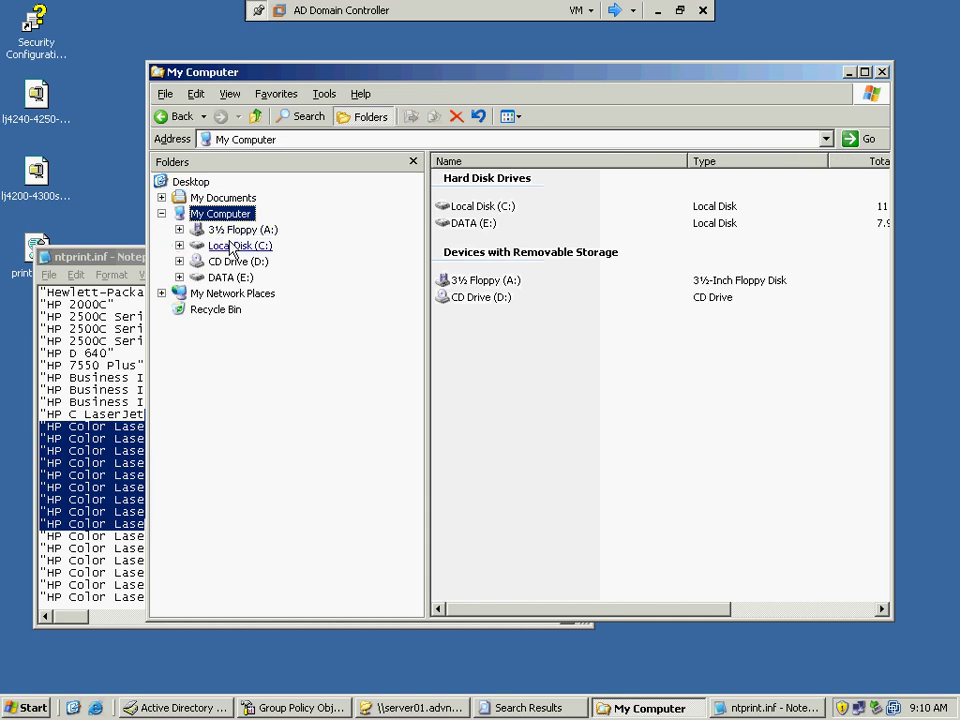
{"action": "left_click", "coordinate": [236, 245]}
{"action": "left_click", "coordinate": [231, 276]}
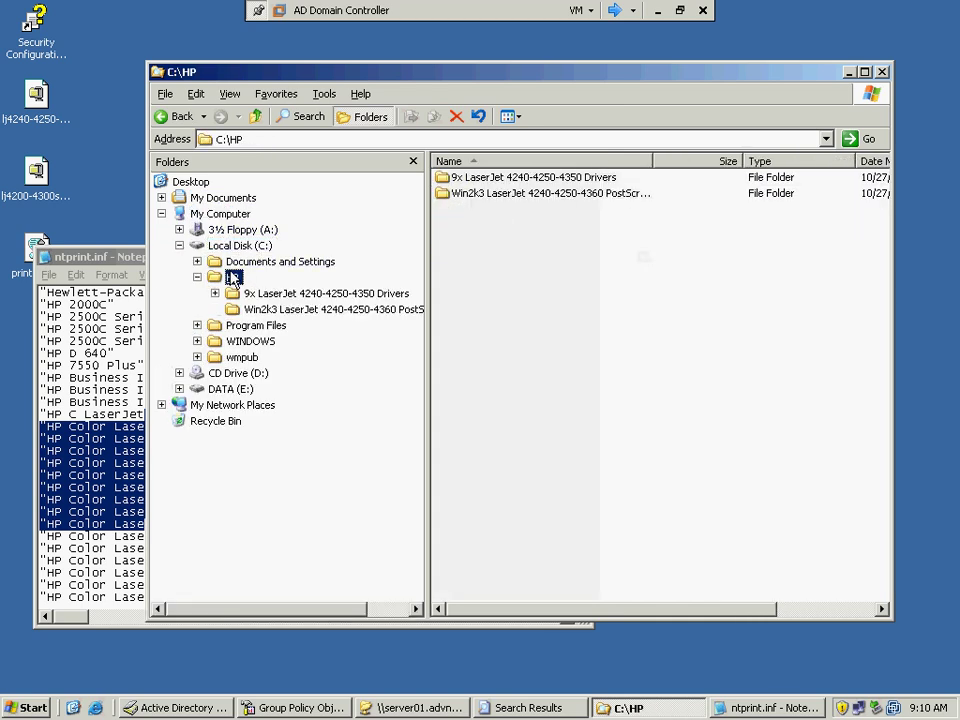
{"action": "left_click", "coordinate": [283, 312]}
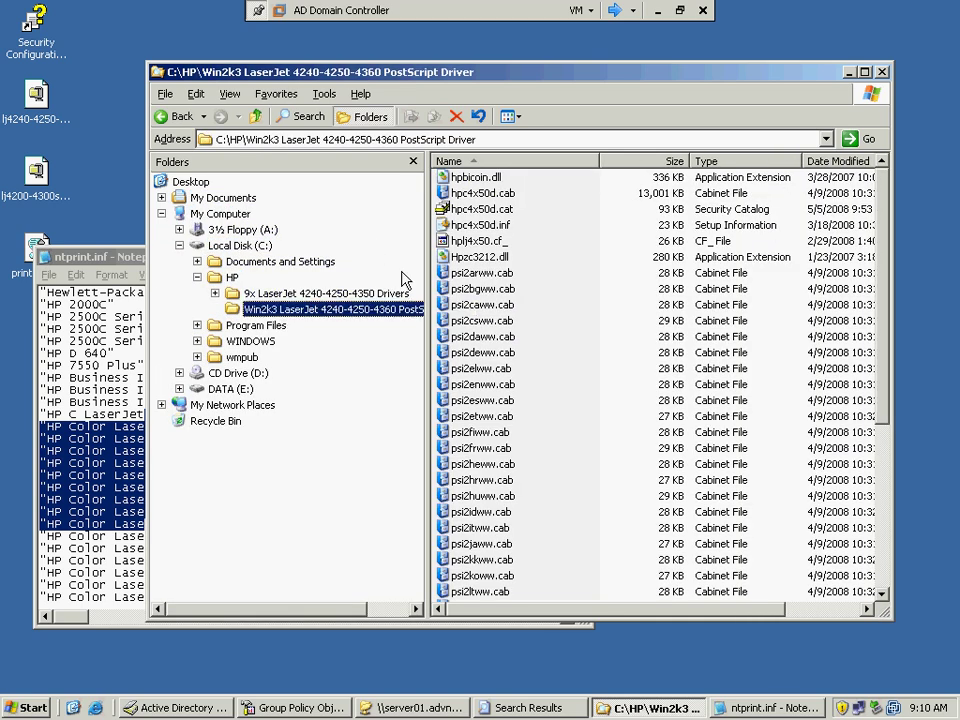
{"action": "left_click", "coordinate": [490, 226]}
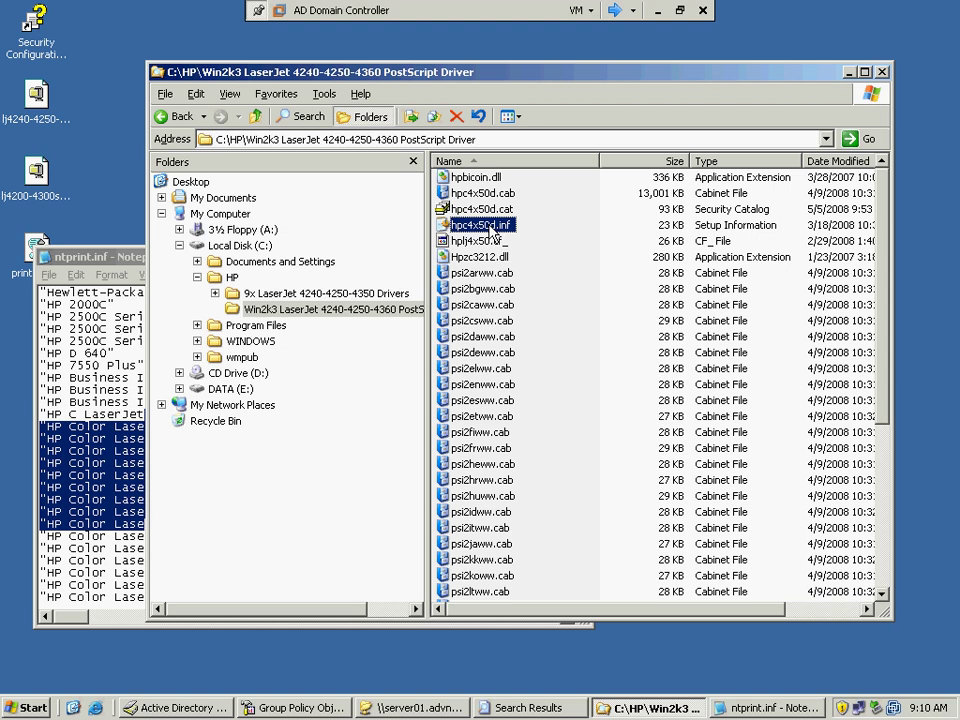
{"action": "right_click", "coordinate": [492, 228]}
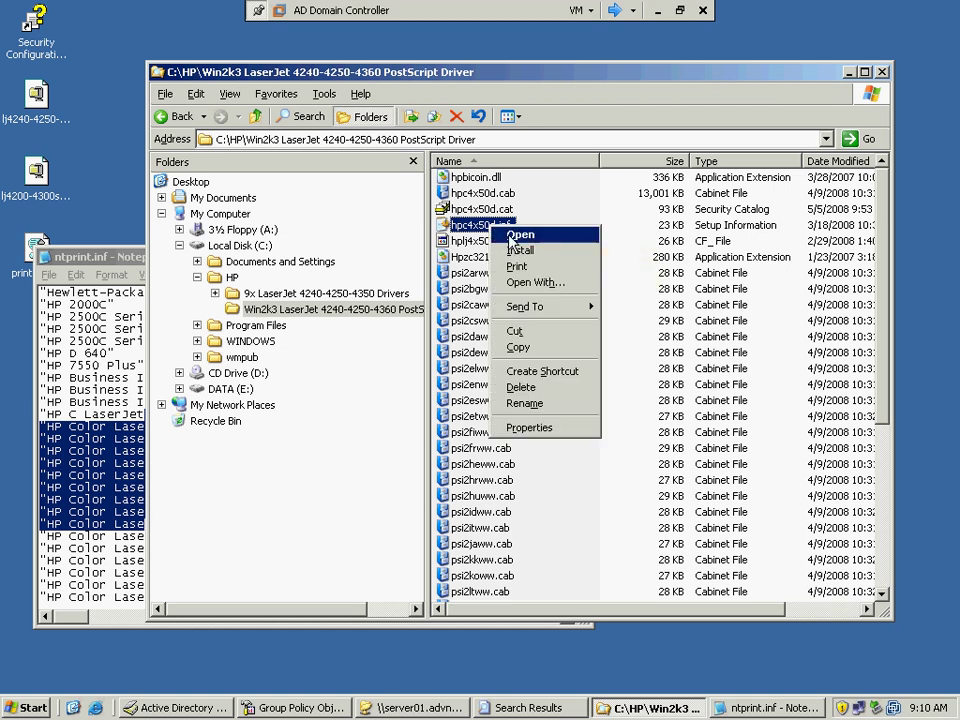
Open hpc4x50d.inf in Notepad and select "HP LaserJet 4250 PS" in its [HP] section.
{"action": "left_click", "coordinate": [511, 240]}
{"action": "left_click_drag", "start_coordinate": [460, 257], "coordinate": [561, 257]}
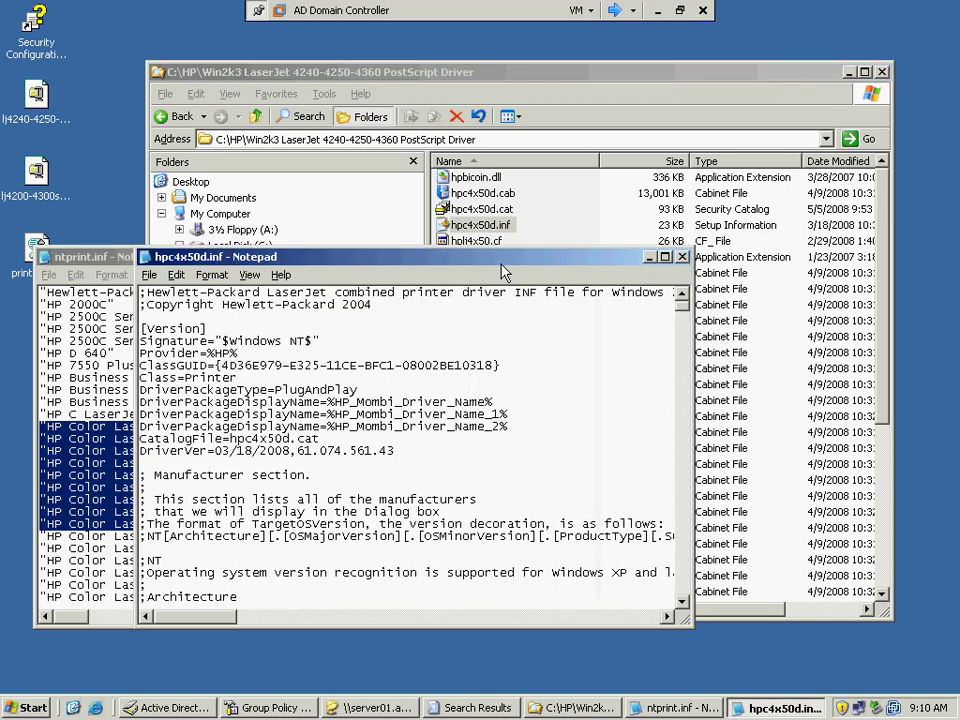
{"action": "scroll", "coordinate": [405, 370], "scroll_direction": "down", "scroll_amount": 1}
{"action": "scroll", "coordinate": [405, 370], "scroll_direction": "down", "scroll_amount": 8}
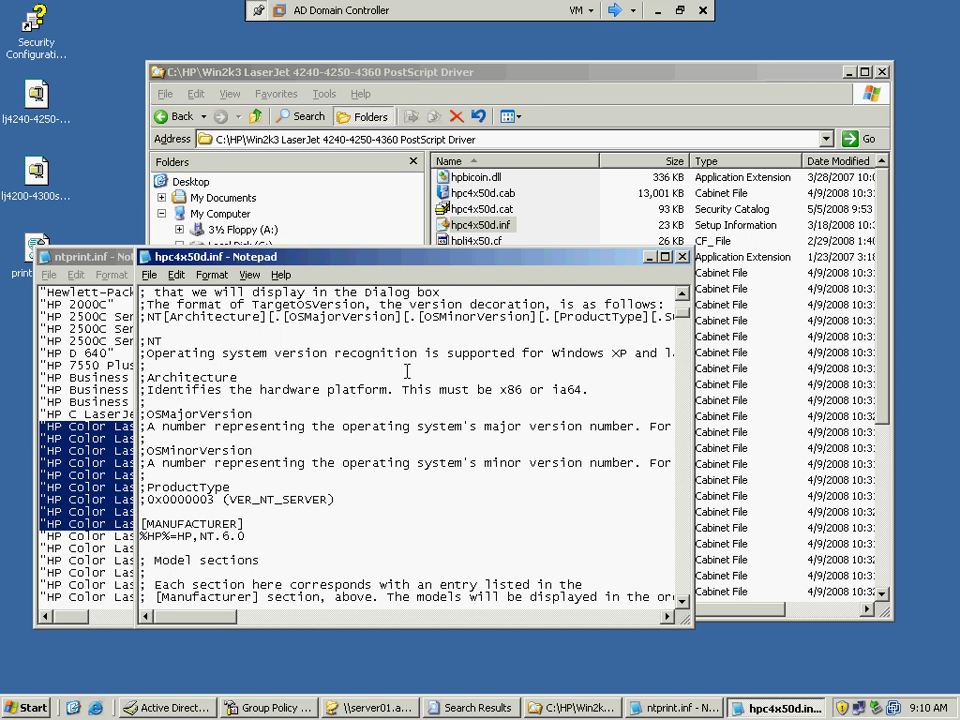
{"action": "scroll", "coordinate": [407, 370], "scroll_direction": "down", "scroll_amount": 3}
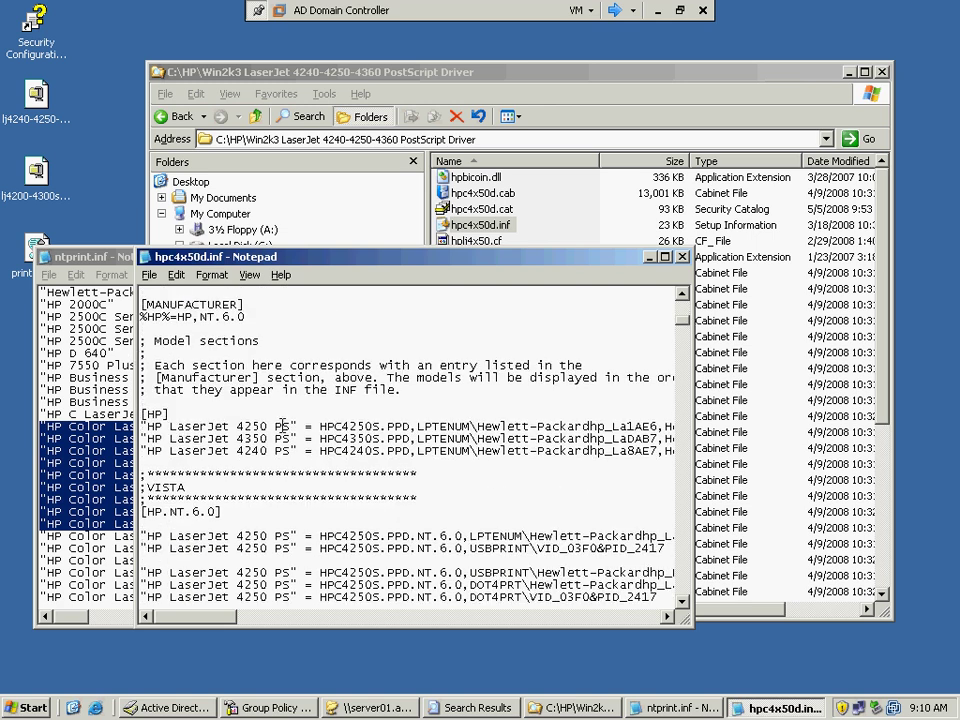
{"action": "left_click_drag", "start_coordinate": [290, 426], "coordinate": [150, 426]}
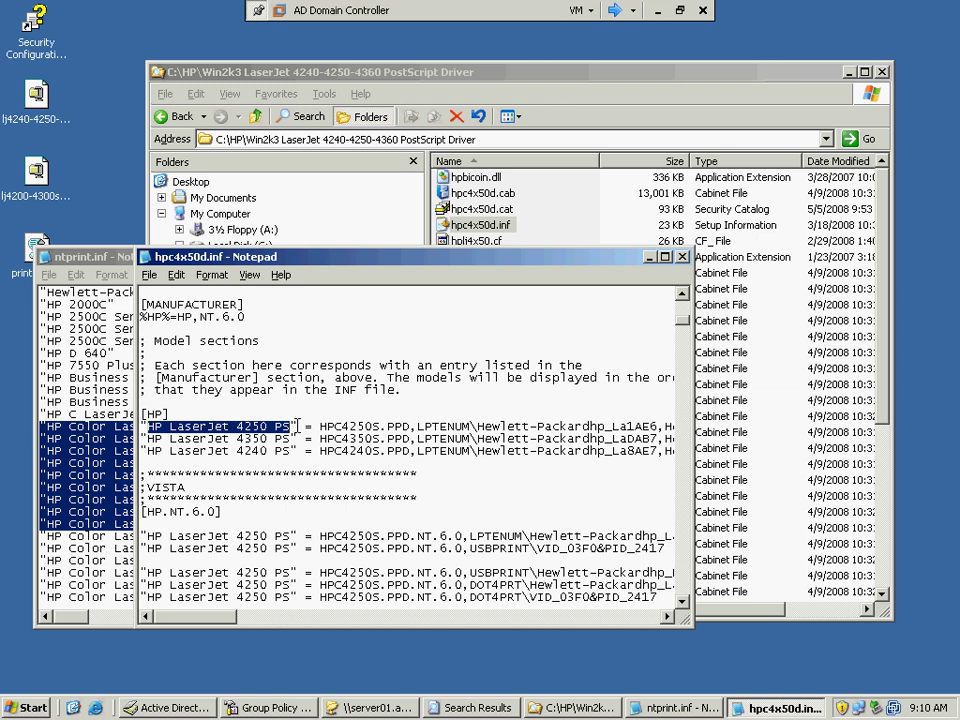
{"action": "left_click_drag", "start_coordinate": [297, 426], "coordinate": [140, 426]}
Reselect the exact HP LaserJet 4250 PS name, then close ntprint.inf.
{"action": "left_click", "coordinate": [281, 139]}
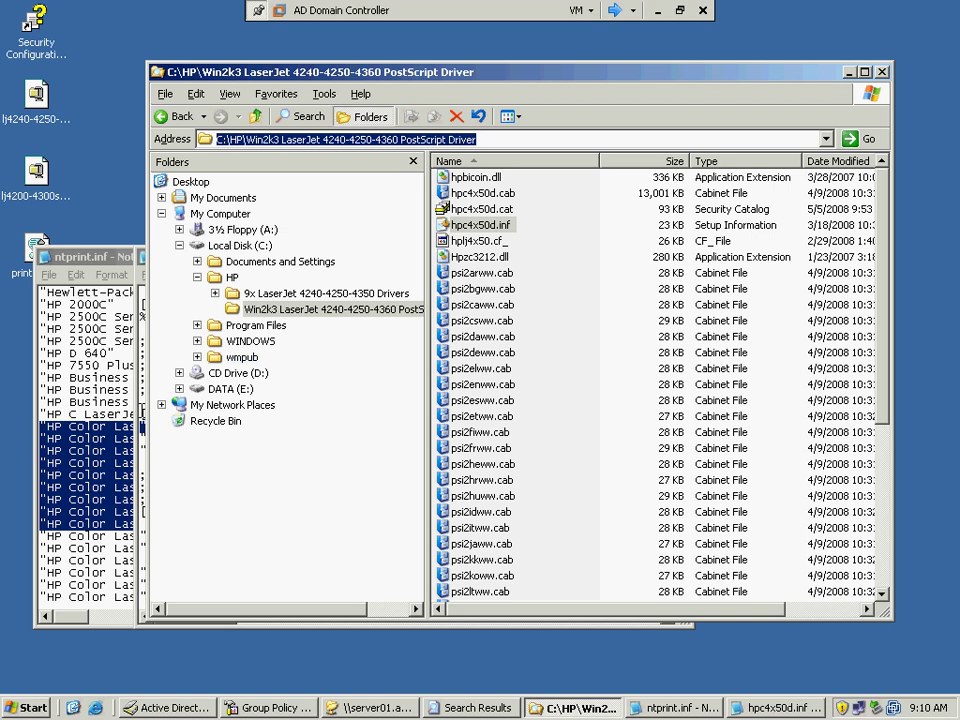
{"action": "double_click", "coordinate": [470, 225]}
{"action": "left_click_drag", "start_coordinate": [143, 428], "coordinate": [296, 424]}
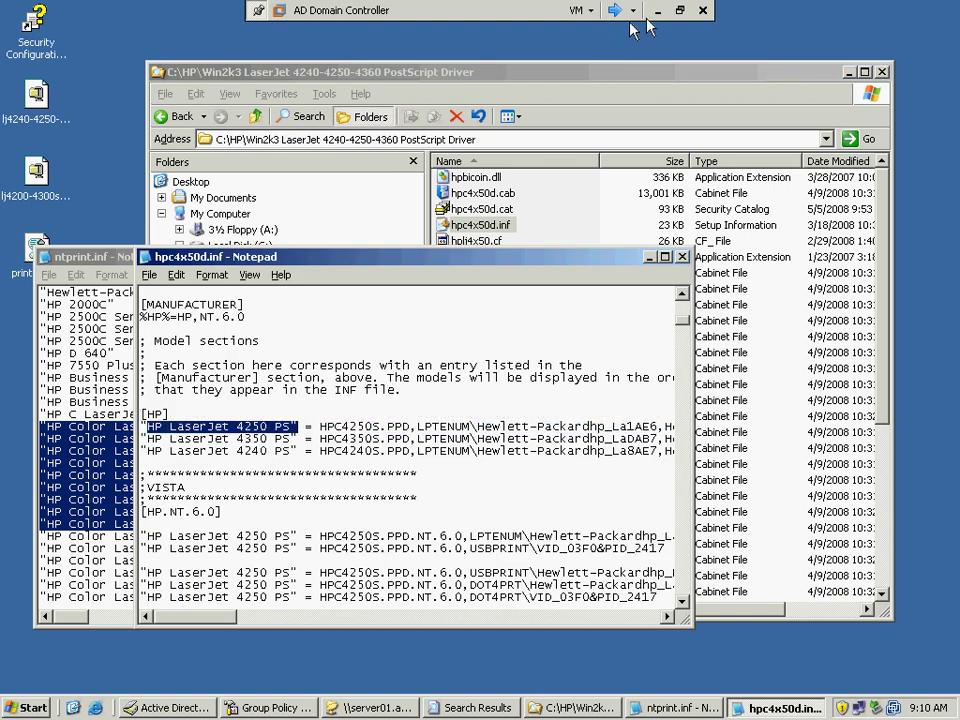
{"action": "double_click", "coordinate": [45, 263]}
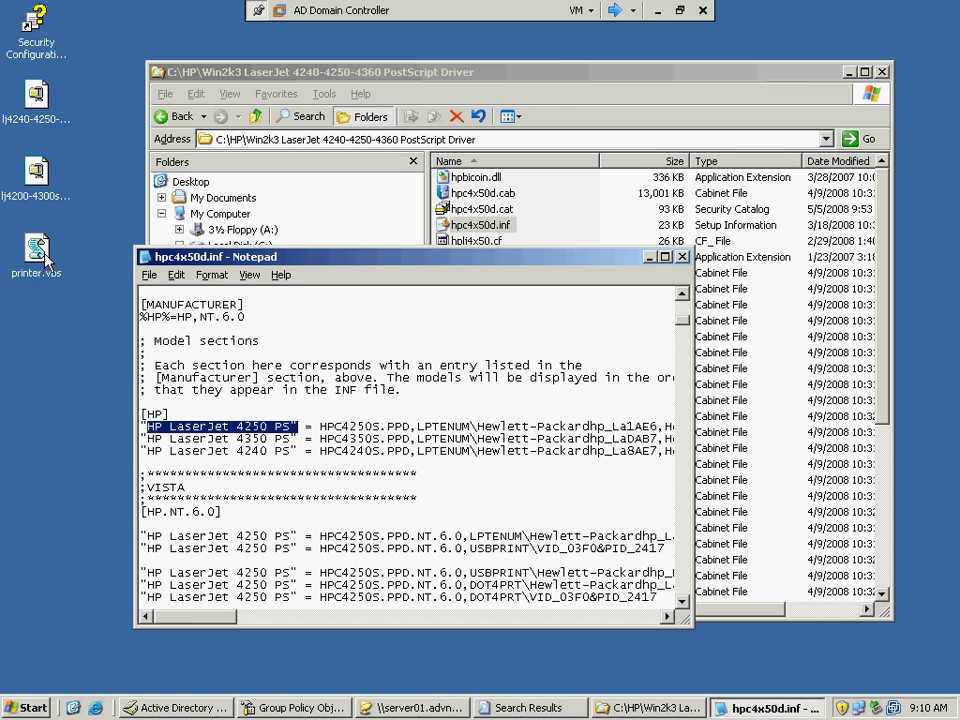
{"action": "left_click", "coordinate": [591, 10]}
Switch to the Windows XP Workstation VM and check the printer's driver is HP LaserJet 4250 PS.
{"action": "left_click", "coordinate": [593, 9]}
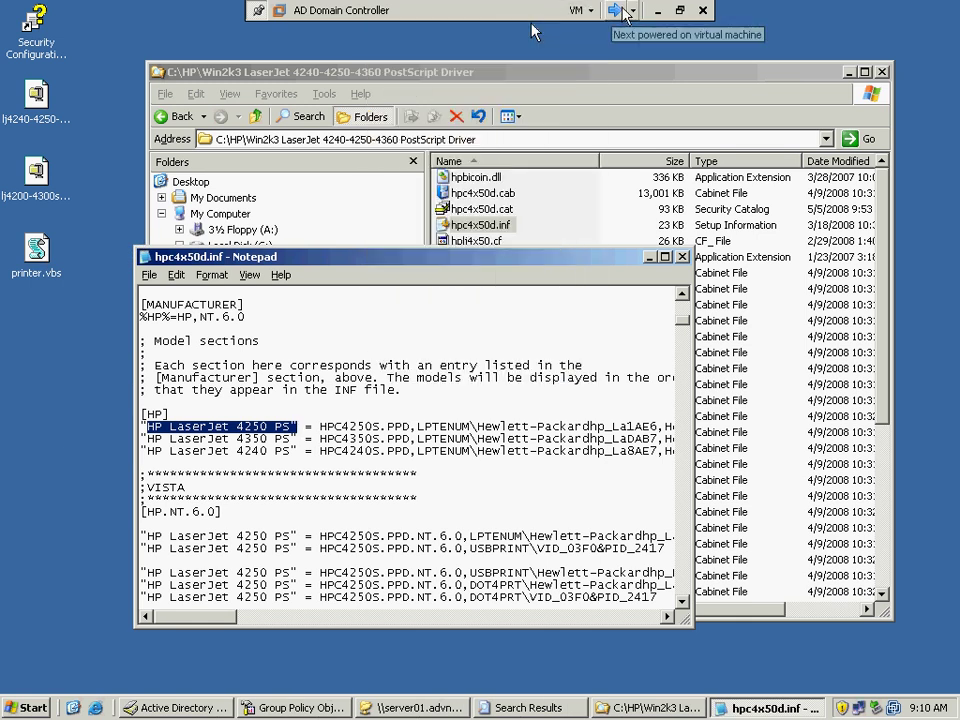
{"action": "left_click", "coordinate": [632, 10]}
{"action": "left_click", "coordinate": [597, 79]}
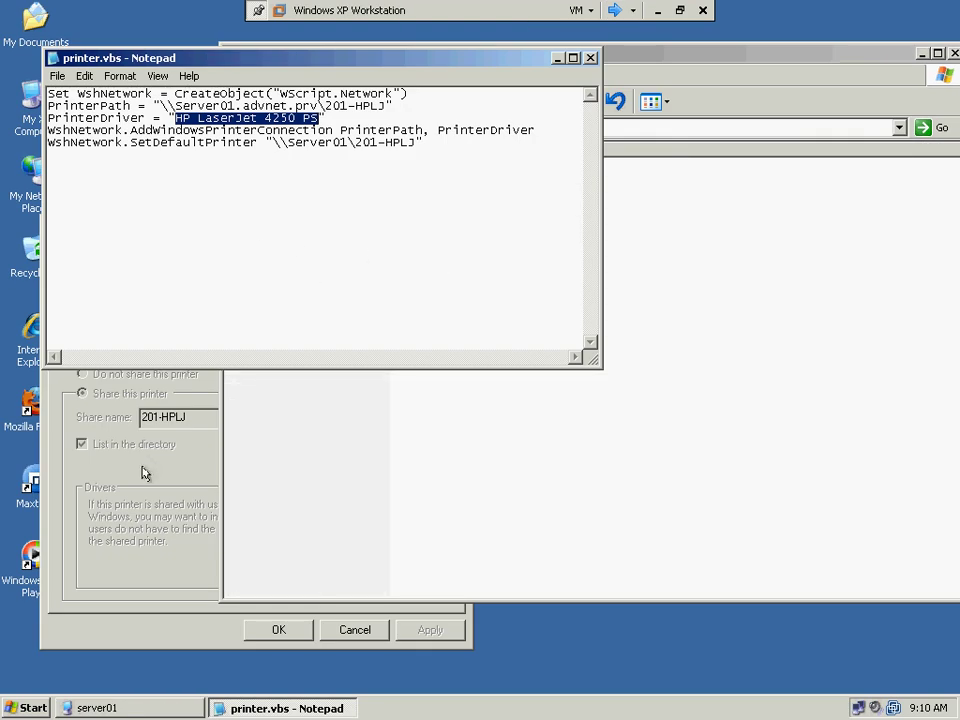
{"action": "left_click", "coordinate": [110, 272]}
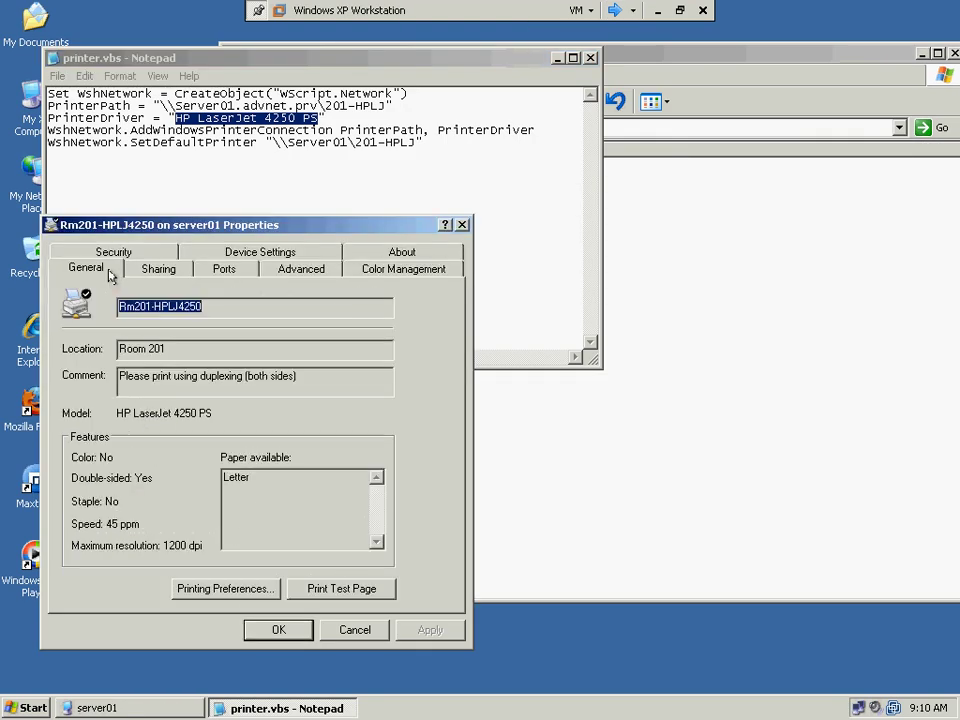
{"action": "left_click", "coordinate": [287, 270]}
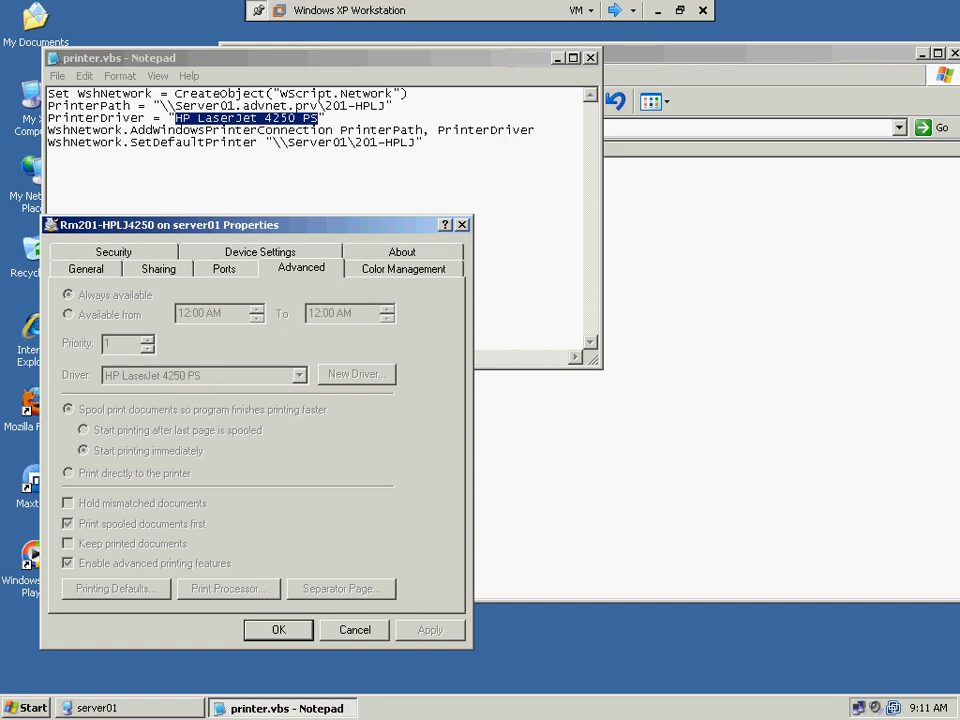
Close the printer properties and append .advnet.prv to Server01 in the SetDefaultPrinter line.
{"action": "left_click", "coordinate": [462, 225]}
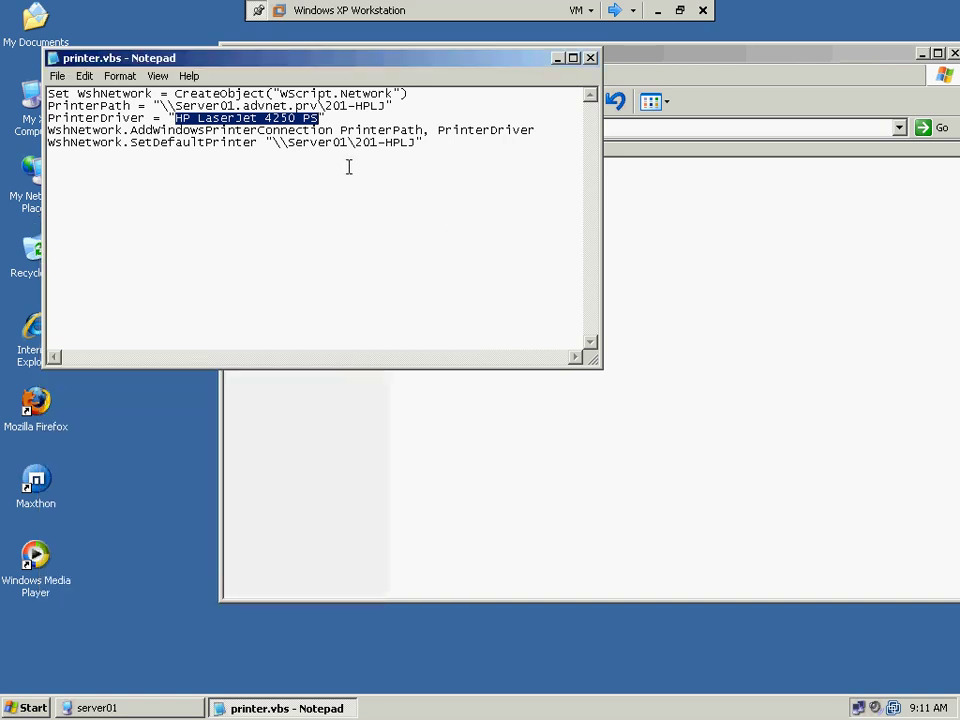
{"action": "left_click", "coordinate": [292, 145]}
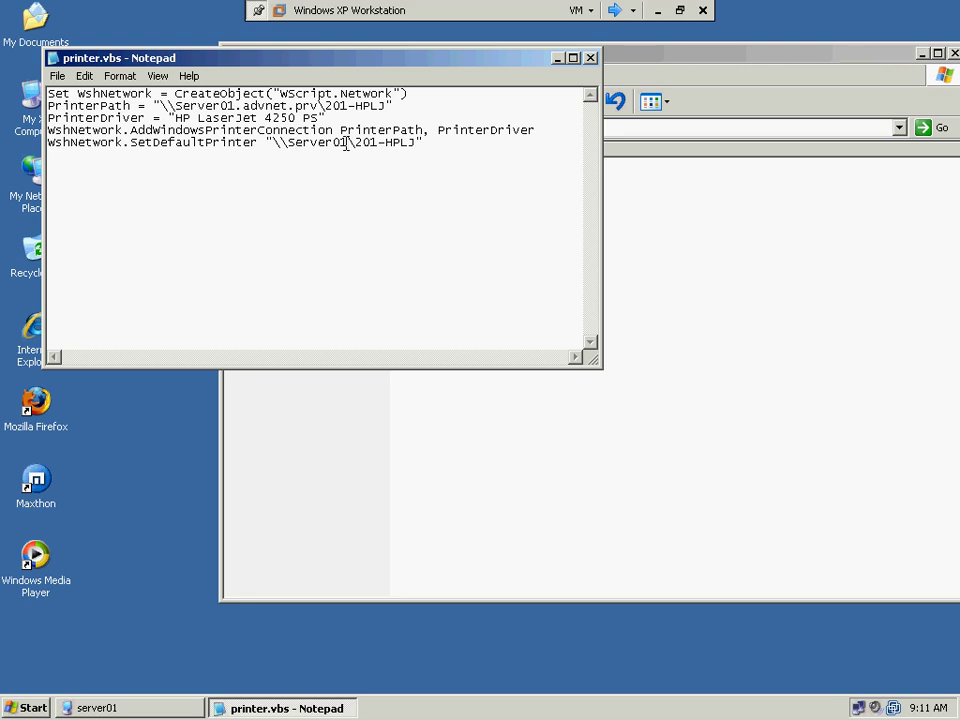
{"action": "type", "text": ".advnet."}
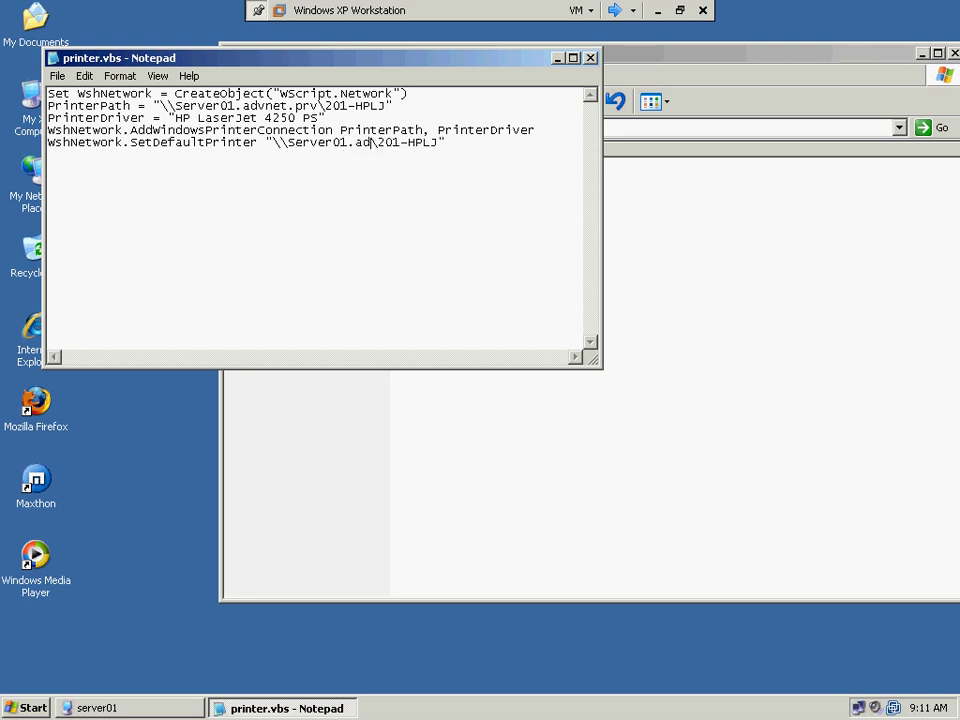
{"action": "type", "text": "prv"}
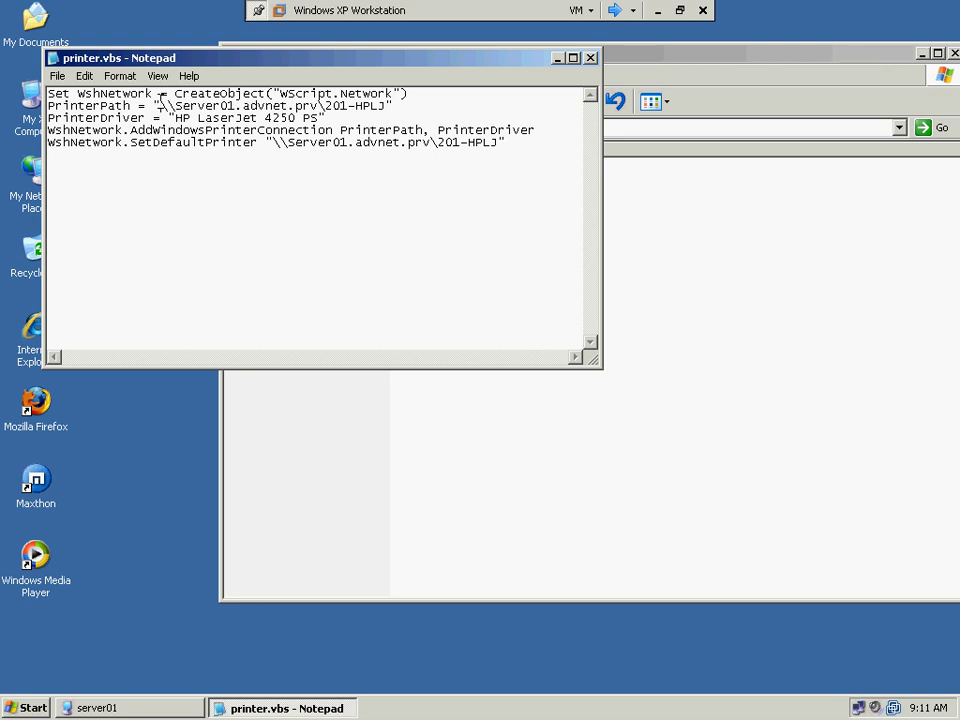
{"action": "left_click_drag", "start_coordinate": [161, 104], "coordinate": [393, 112]}
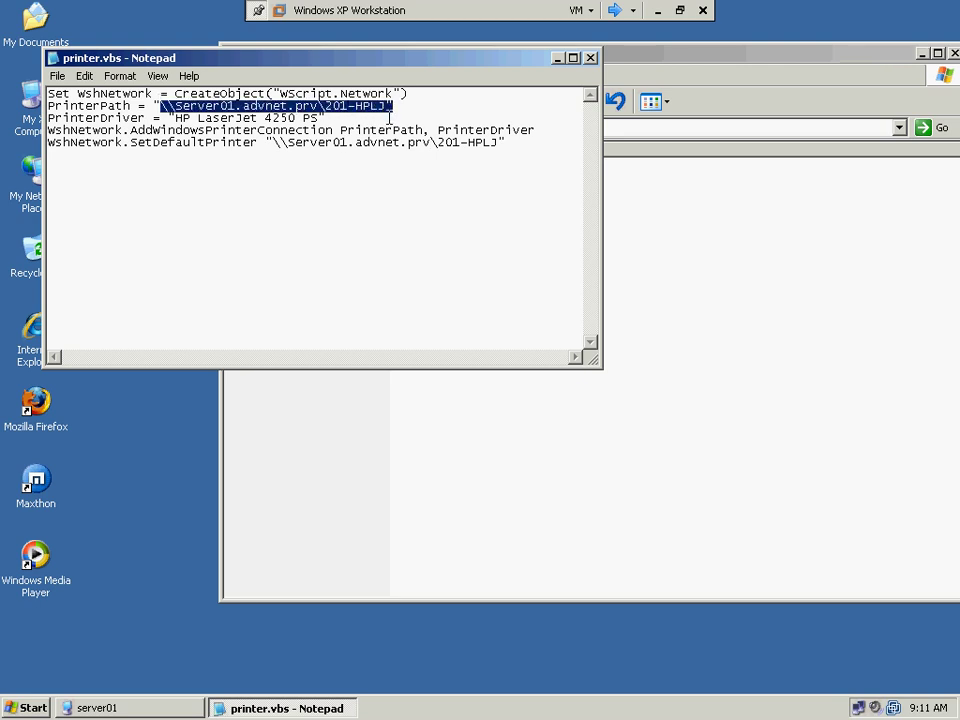
{"action": "left_click", "coordinate": [390, 117]}
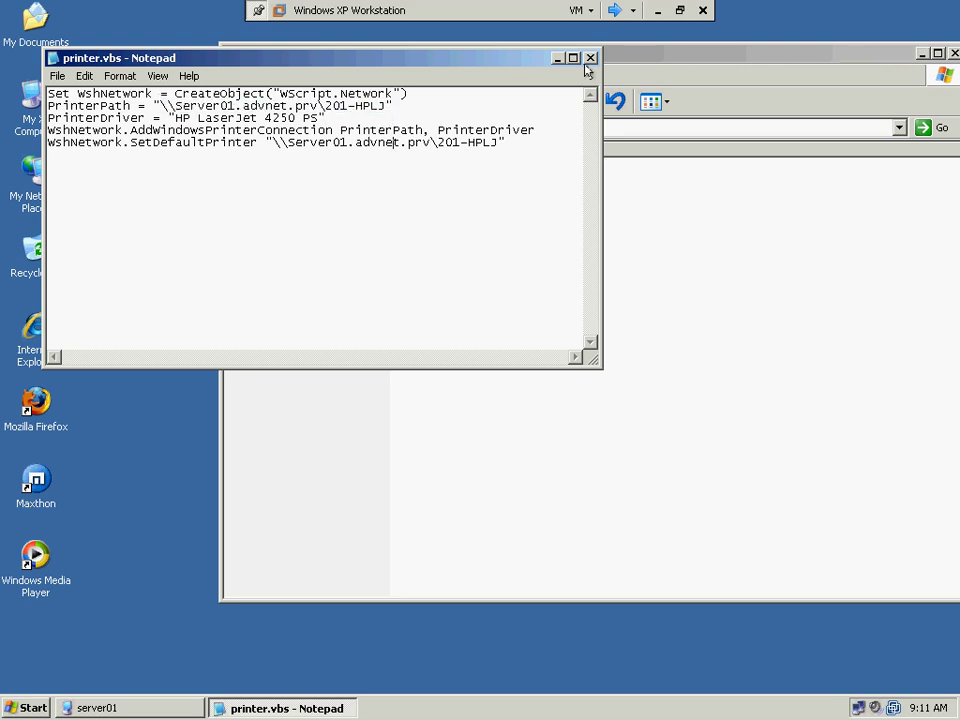
Save printer.vbs to the user's home folder on fileserver01 and close Notepad.
{"action": "left_click", "coordinate": [57, 76]}
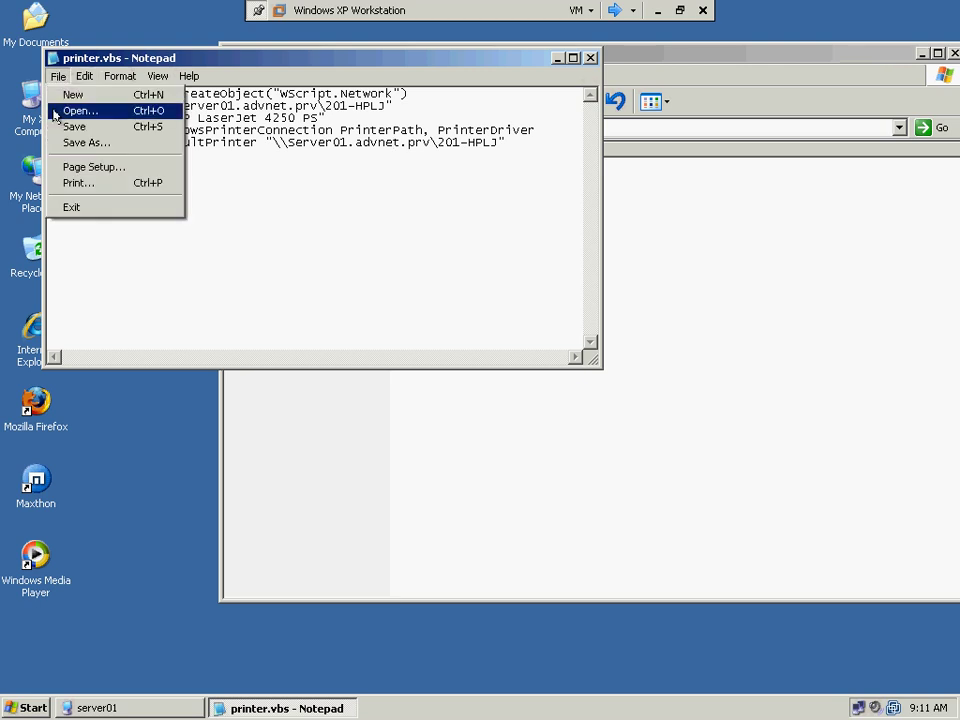
{"action": "left_click", "coordinate": [60, 141]}
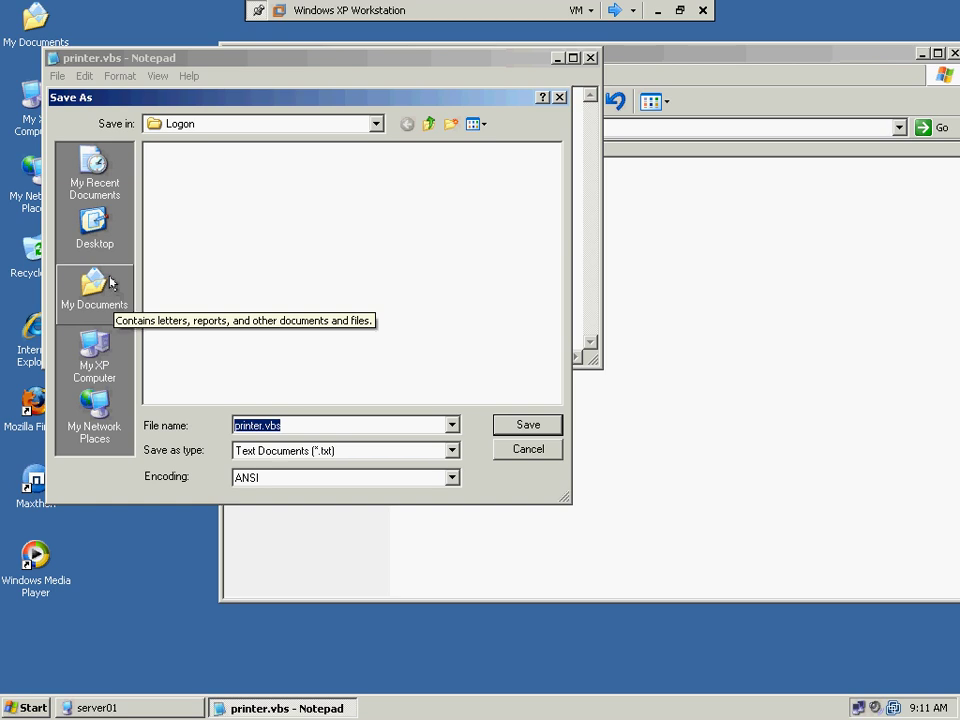
{"action": "left_click", "coordinate": [112, 295]}
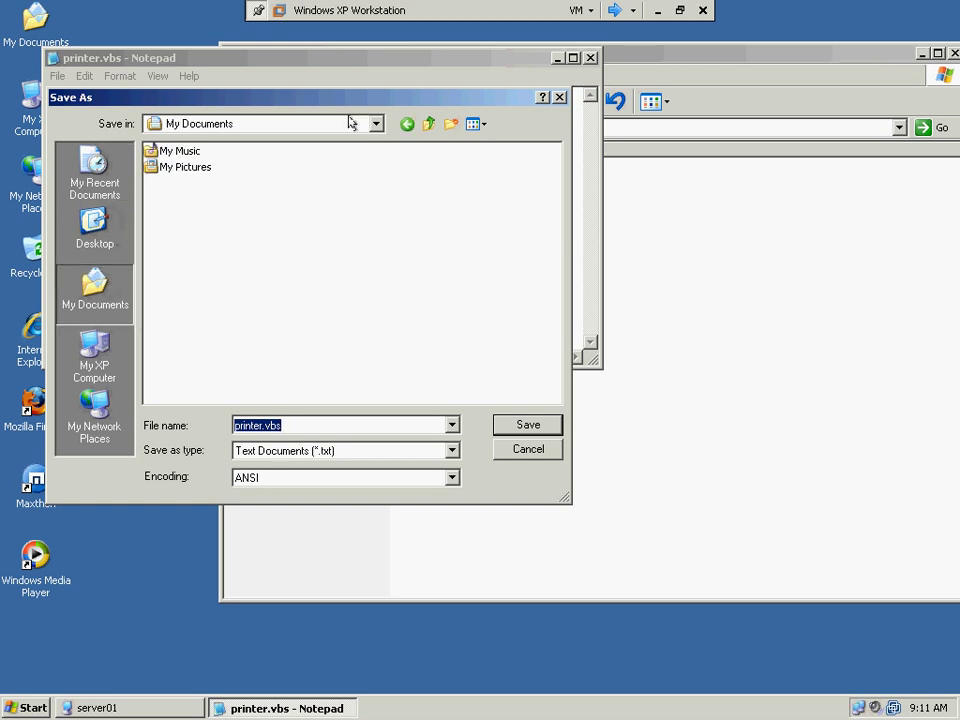
{"action": "left_click", "coordinate": [285, 123]}
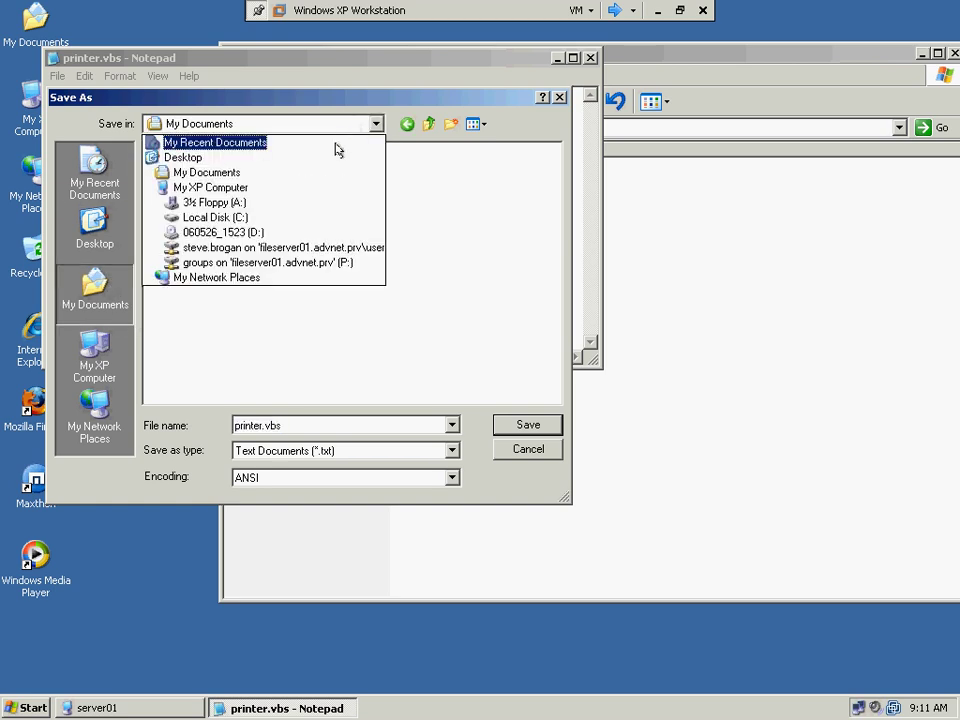
{"action": "left_click", "coordinate": [280, 247]}
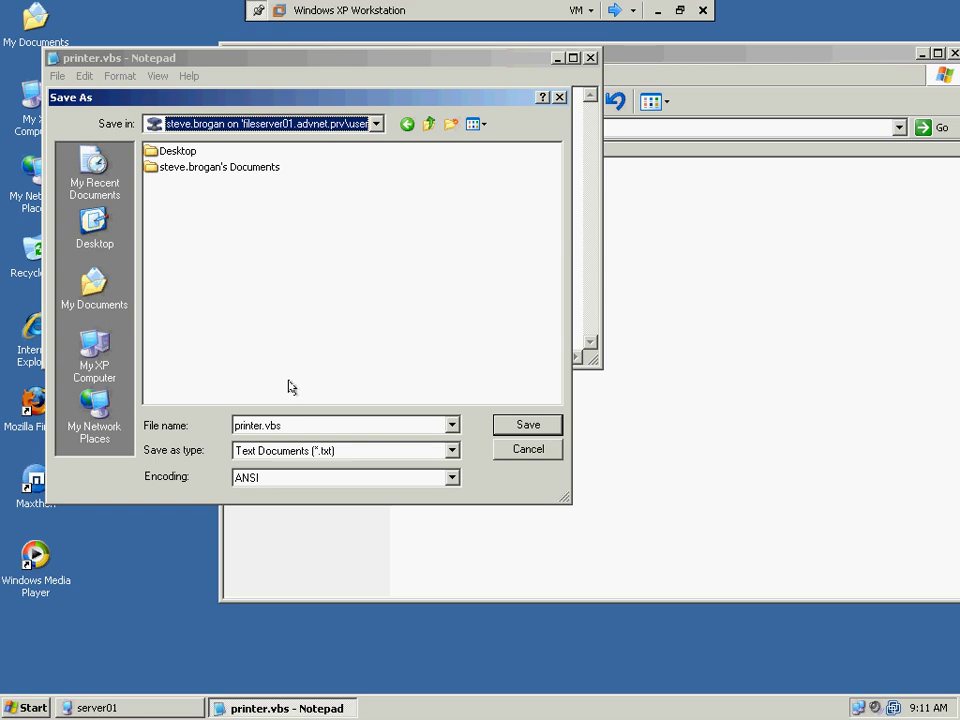
{"action": "left_click", "coordinate": [511, 429]}
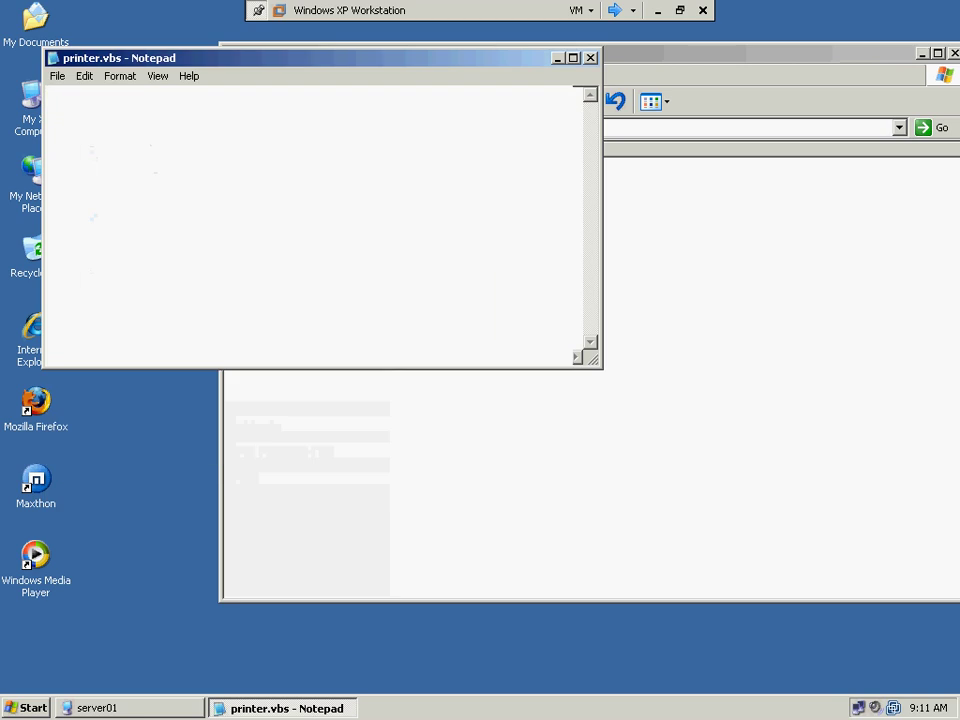
{"action": "key", "text": "alt+F4"}
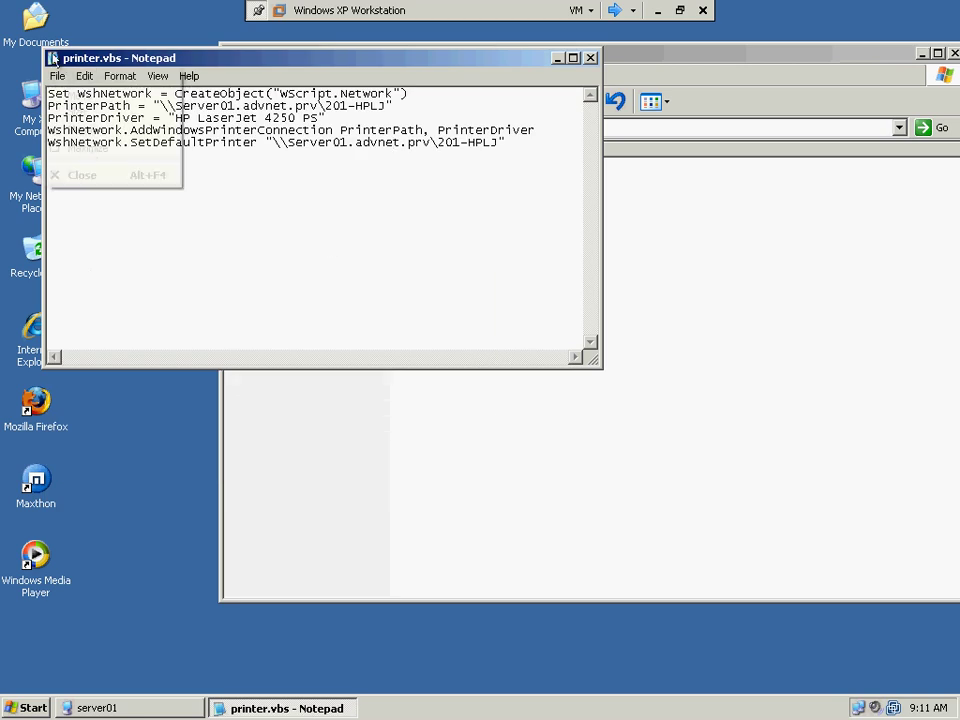
Close the server01 folder window and switch to the AD Domain Controller virtual machine.
{"action": "key", "text": "alt+F4"}
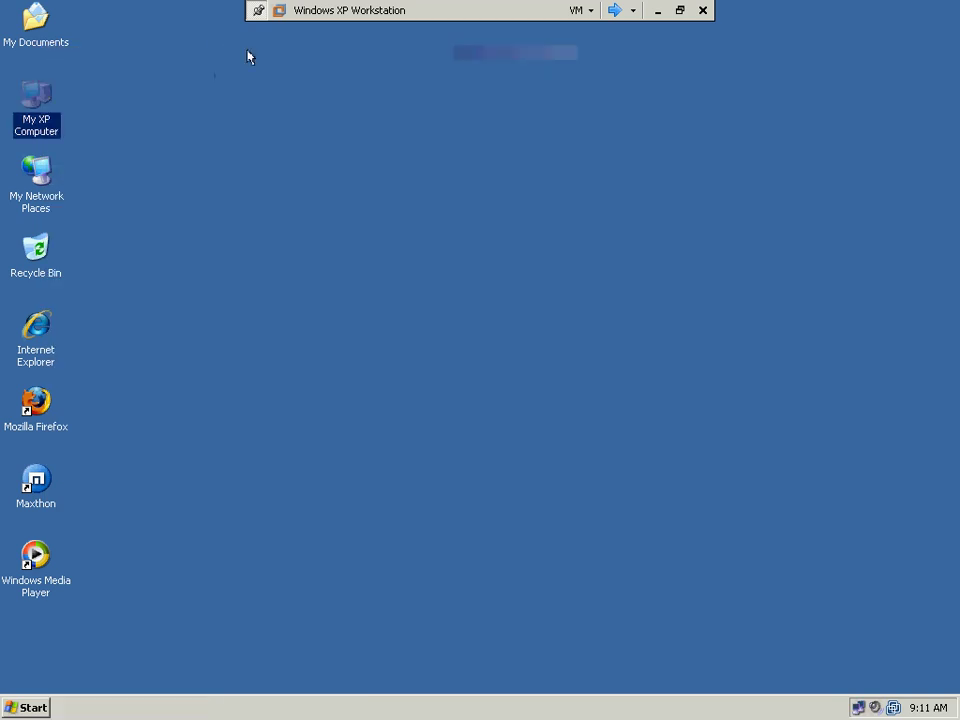
{"action": "left_click", "coordinate": [632, 11]}
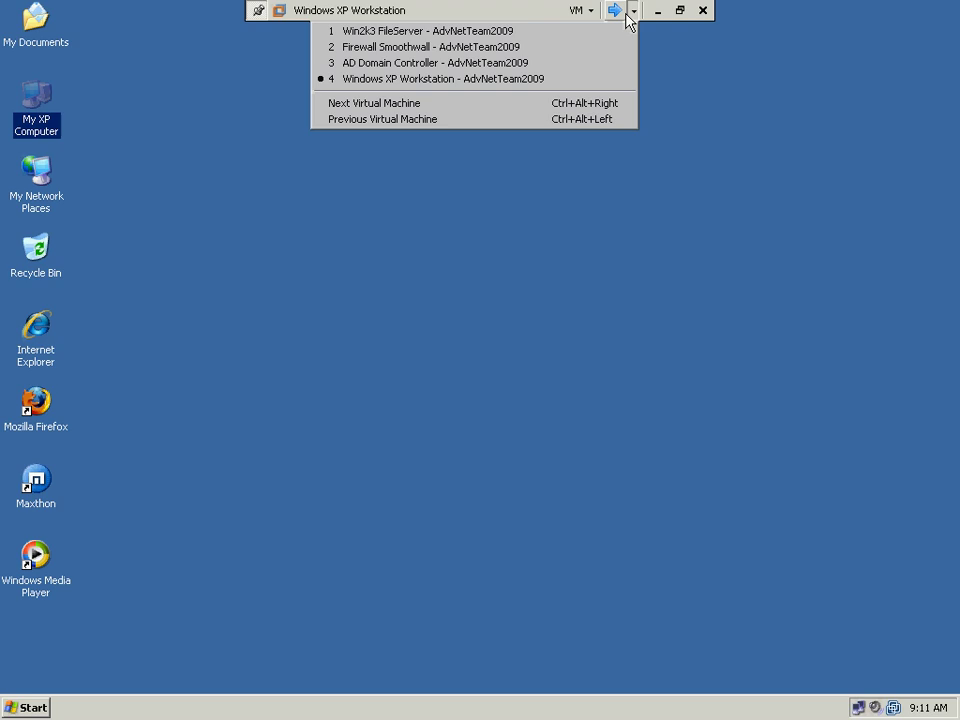
{"action": "left_click", "coordinate": [603, 68]}
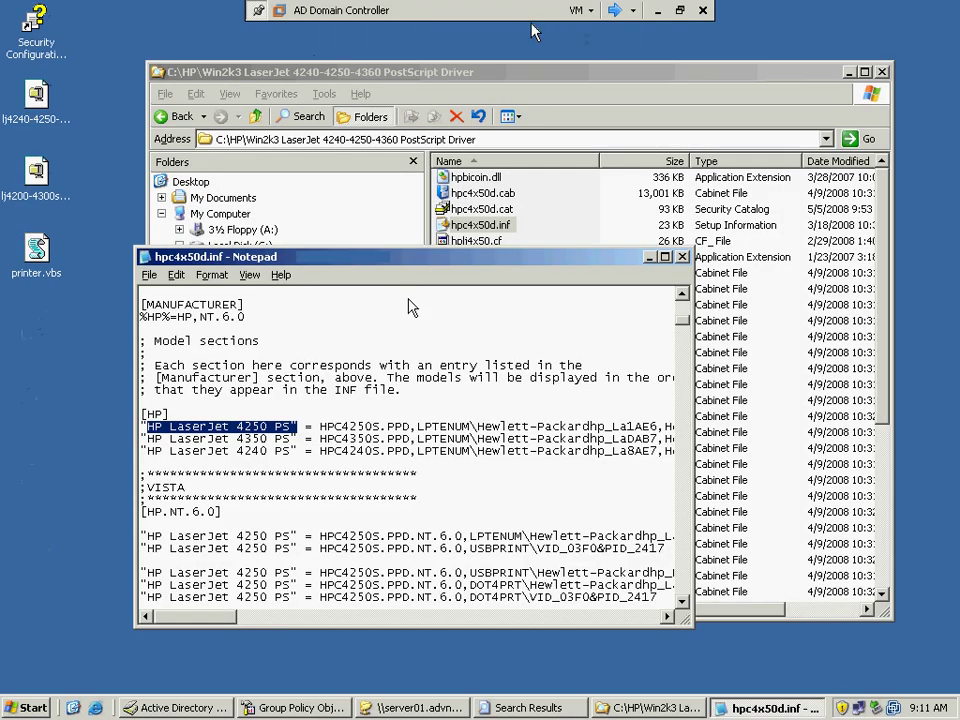
Go to \\server01.advnet.prv\users in the address bar, then back to the server's share list.
{"action": "left_click", "coordinate": [246, 141]}
{"action": "double_click", "coordinate": [243, 139]}
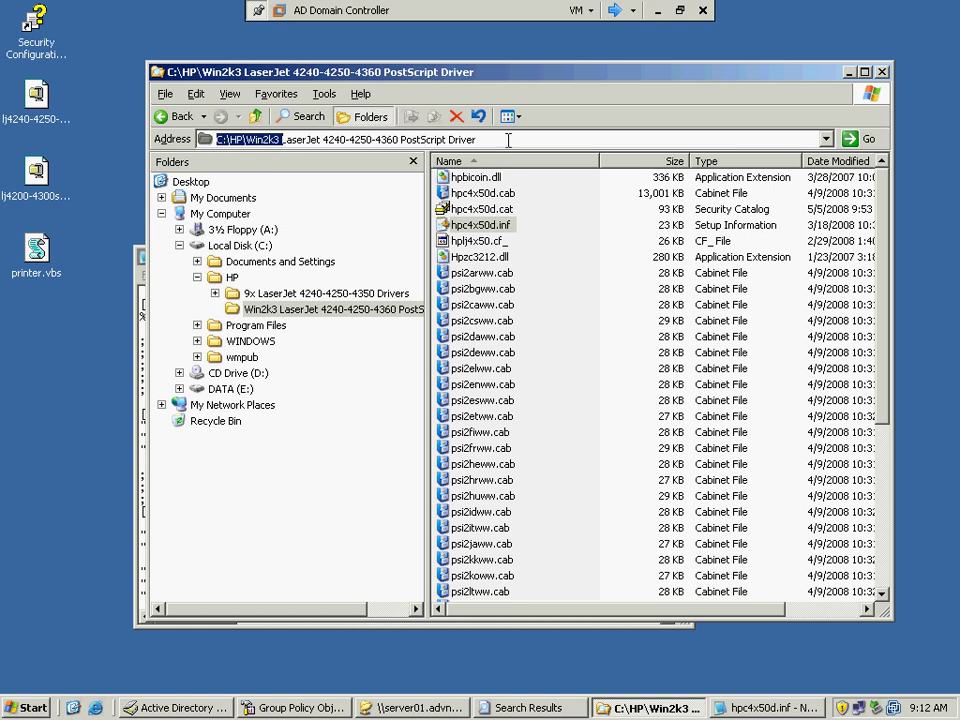
{"action": "left_click_drag", "start_coordinate": [508, 140], "coordinate": [183, 136]}
{"action": "type", "text": "\\\\"}
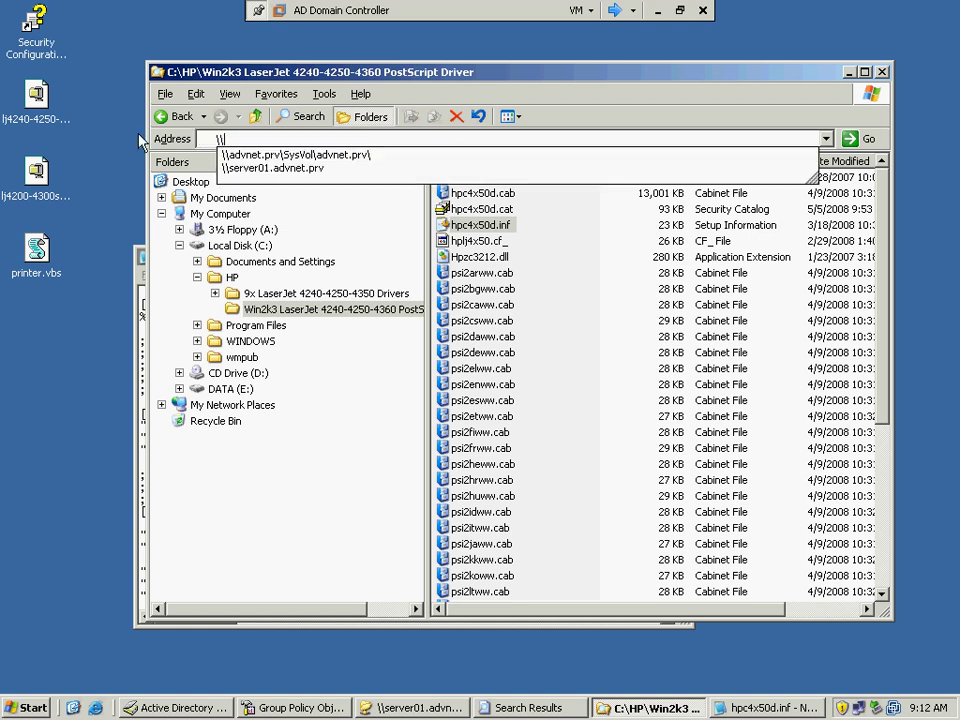
{"action": "key", "text": "Down"}
{"action": "key", "text": "Down"}
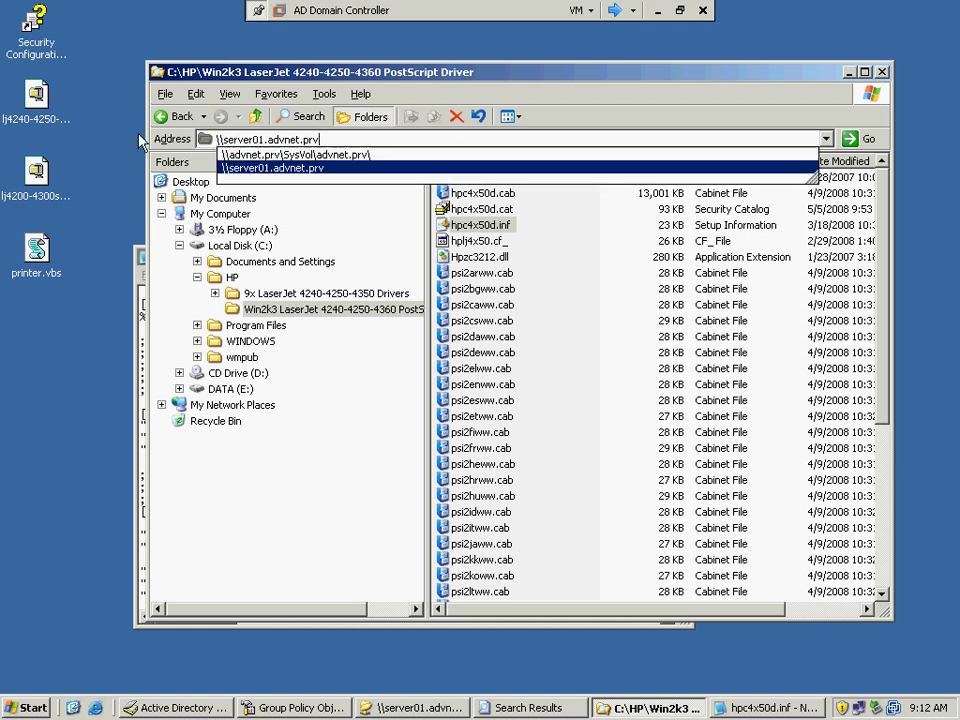
{"action": "type", "text": "\\users\\s"}
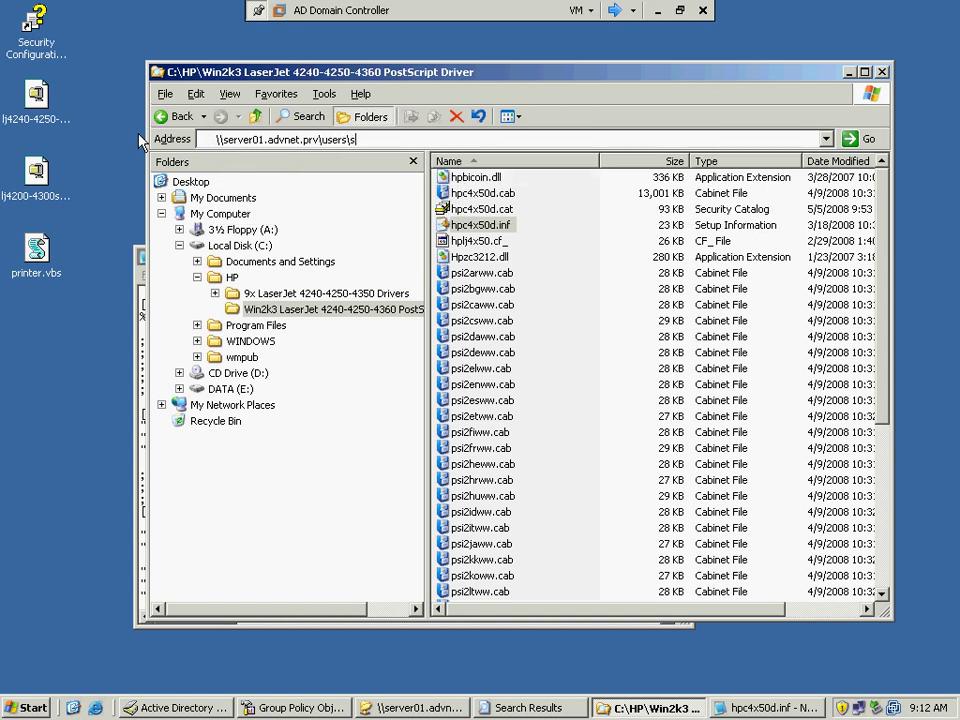
{"action": "key", "text": "BackSpace"}
{"action": "key", "text": "Return"}
{"action": "key", "text": "Return"}
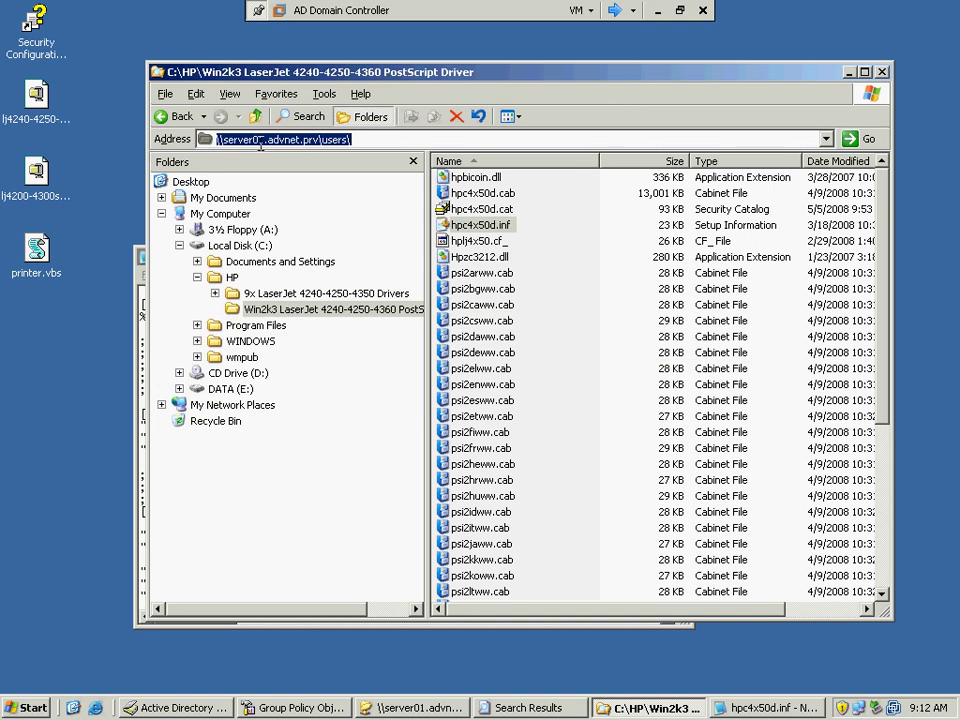
{"action": "left_click", "coordinate": [263, 143]}
{"action": "left_click_drag", "start_coordinate": [320, 141], "coordinate": [404, 143]}
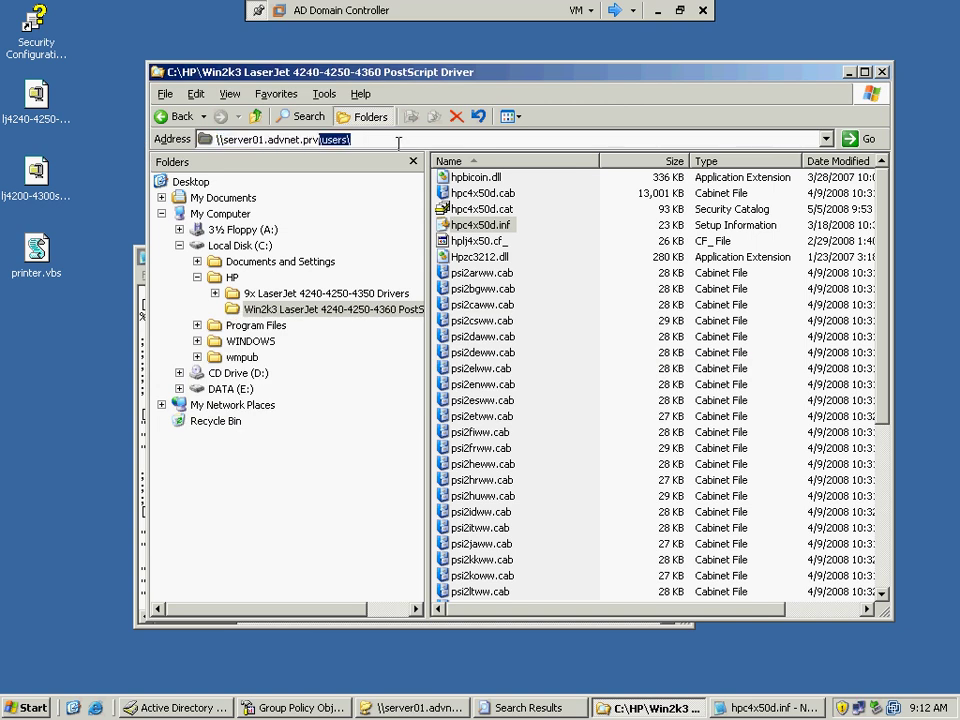
{"action": "key", "text": "BackSpace"}
{"action": "key", "text": "Return"}
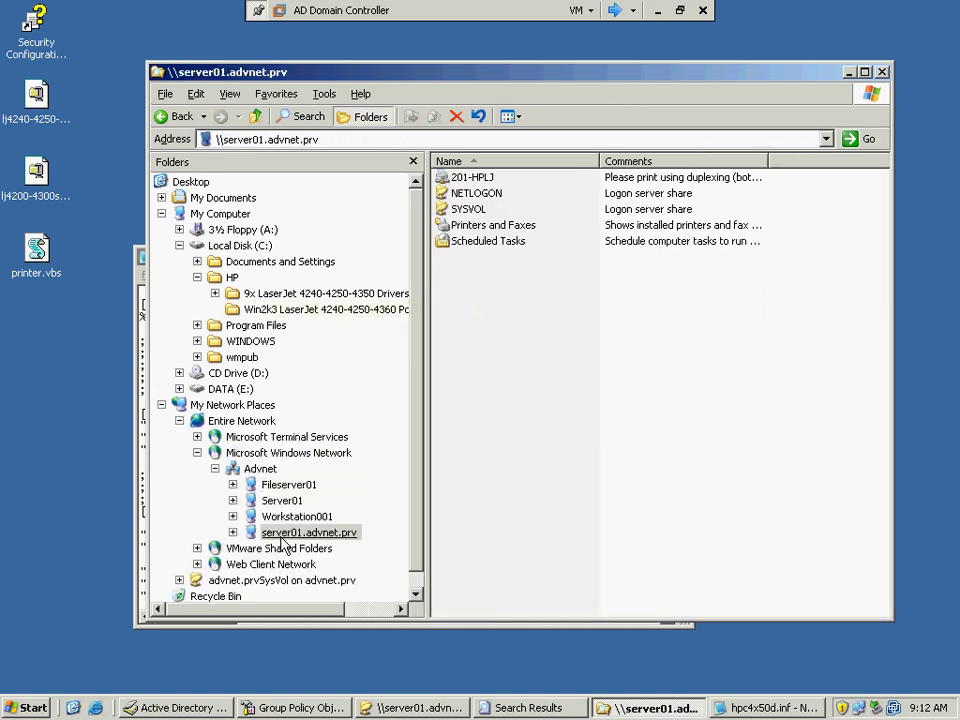
Expand server01.advnet.prv in the folder tree and edit the network address.
{"action": "left_click", "coordinate": [283, 535]}
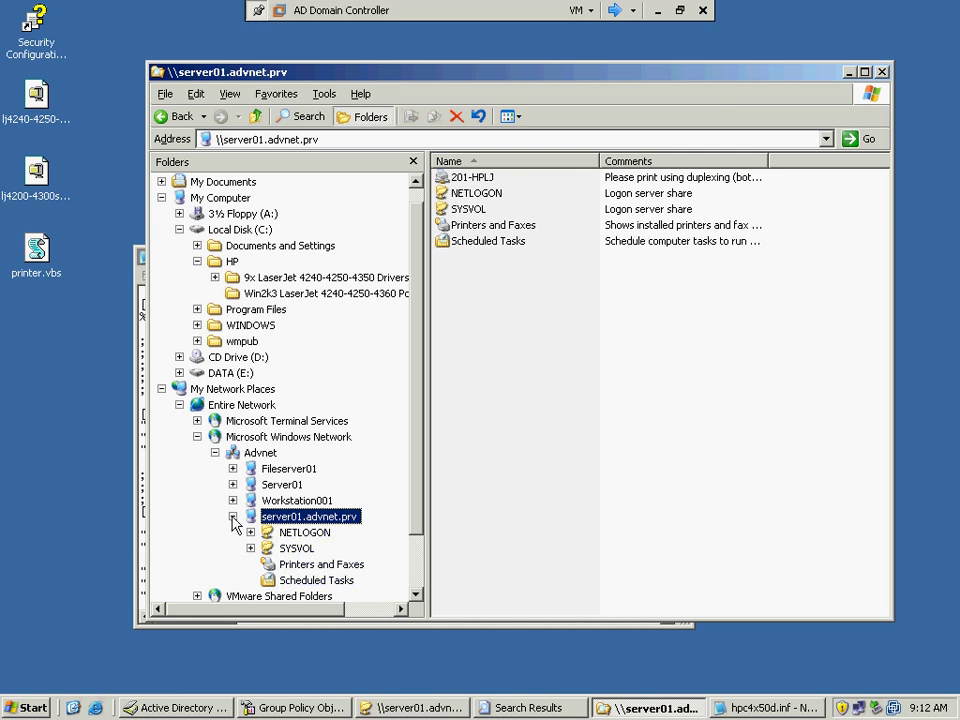
{"action": "left_click", "coordinate": [334, 138]}
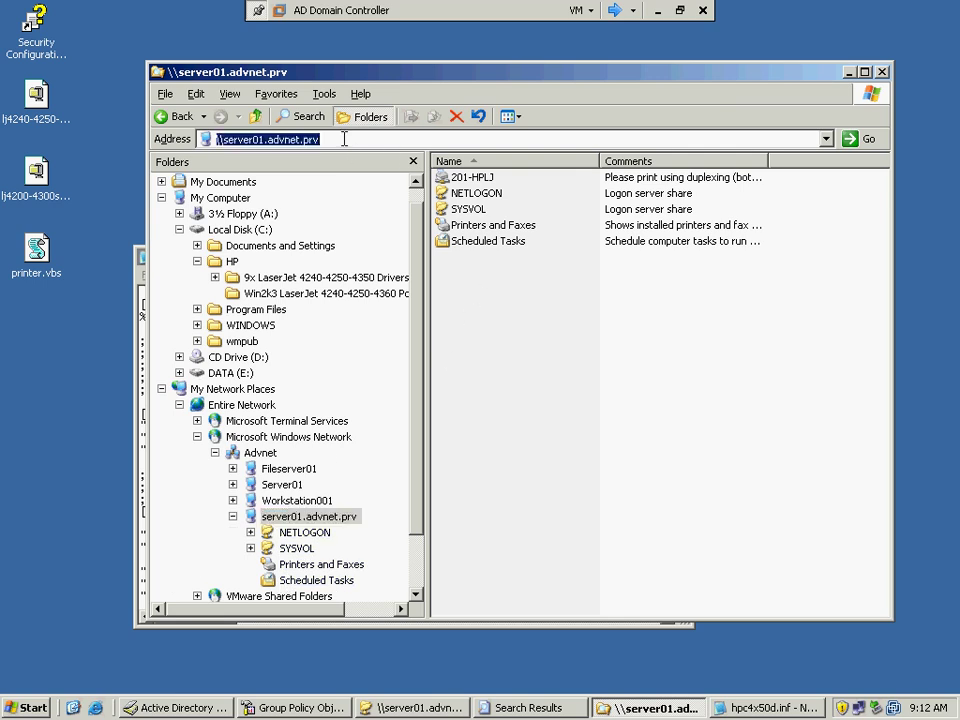
{"action": "left_click", "coordinate": [334, 138]}
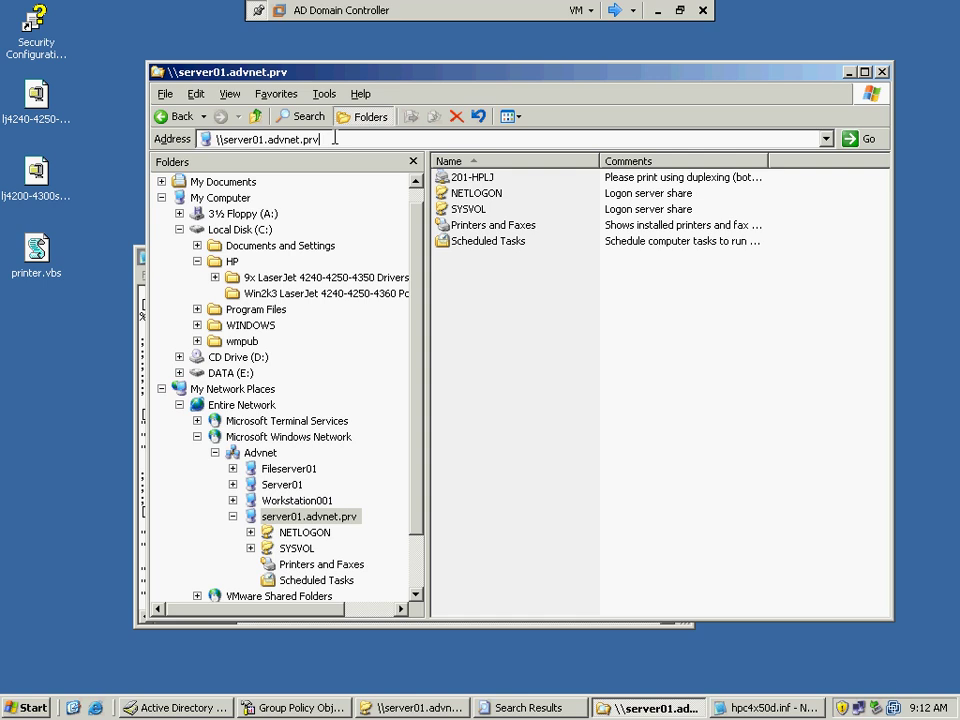
{"action": "type", "text": "\\"}
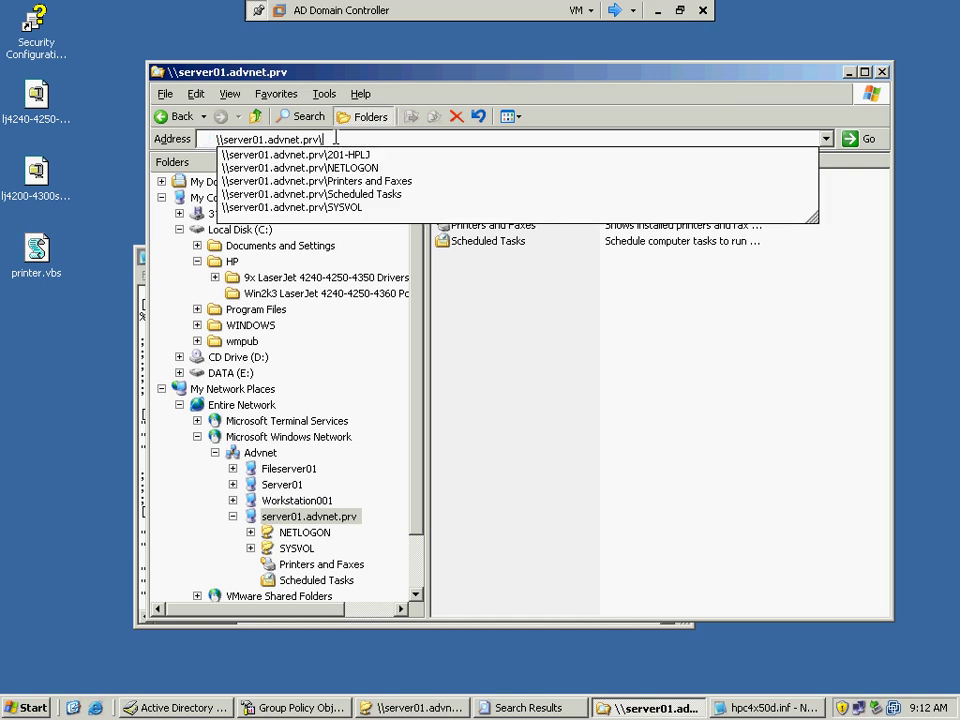
{"action": "key", "text": "Escape"}
{"action": "key", "text": "Home"}
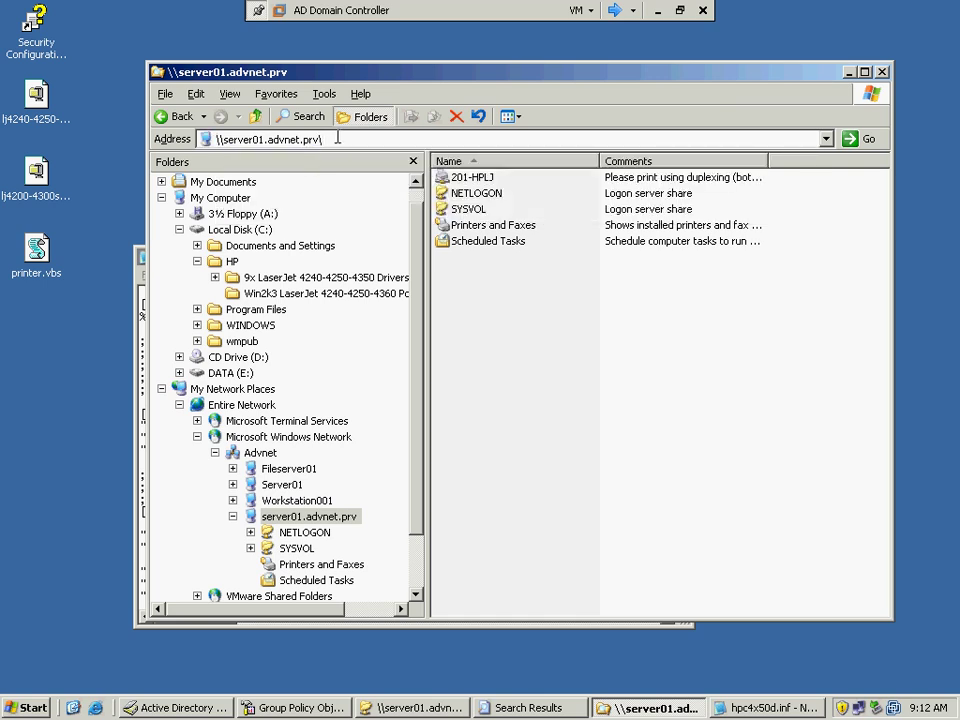
Open Fileserver01 in the network tree to list its shares.
{"action": "left_click", "coordinate": [288, 486]}
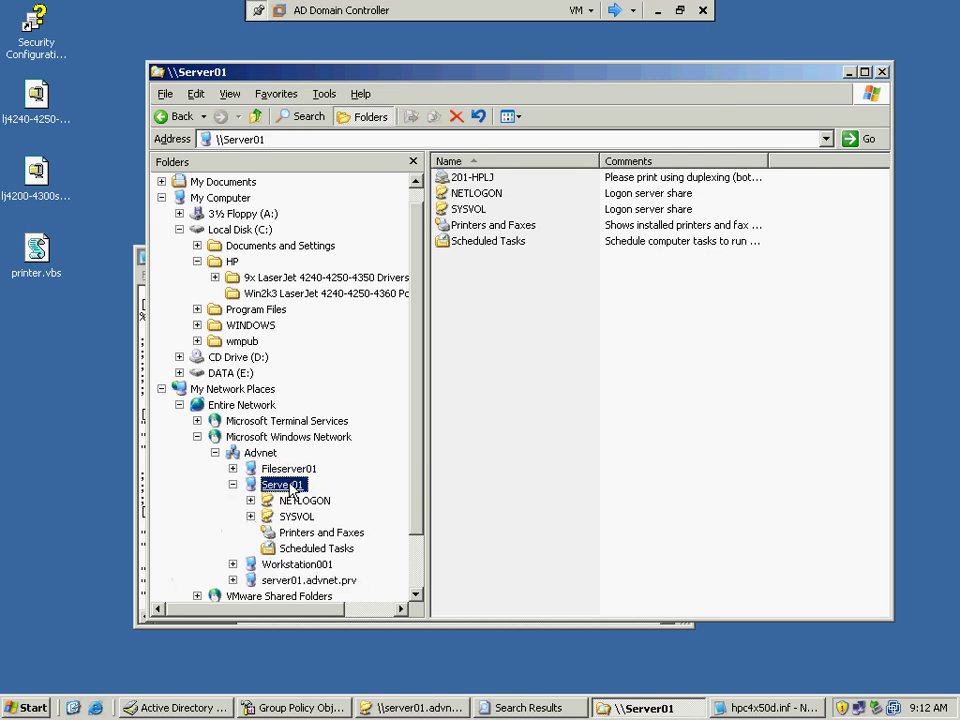
{"action": "left_click", "coordinate": [286, 470]}
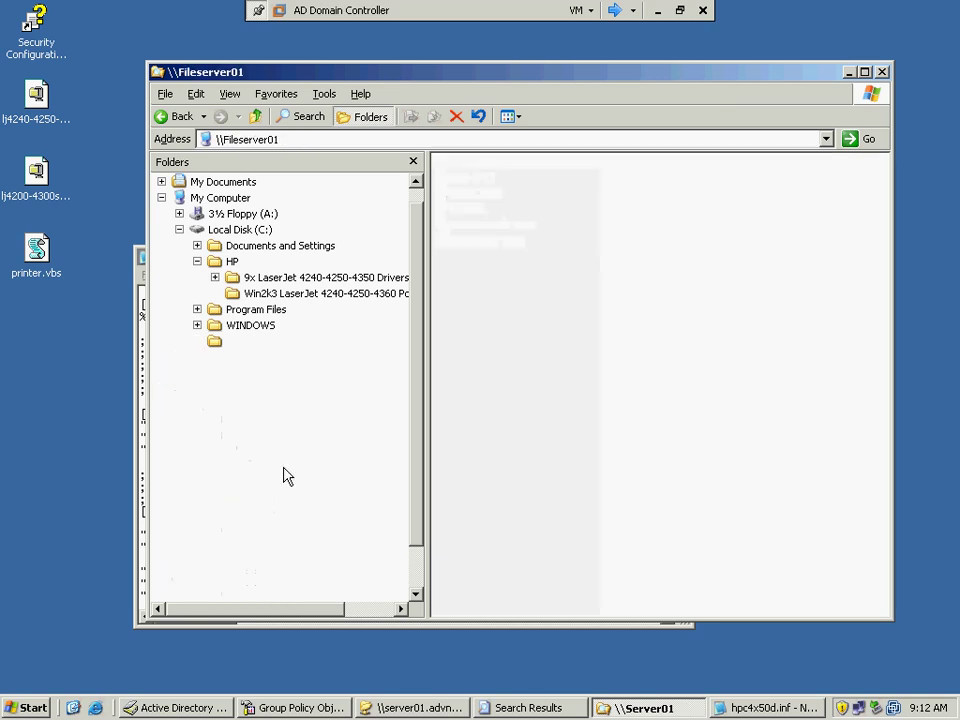
{"action": "left_click", "coordinate": [310, 140]}
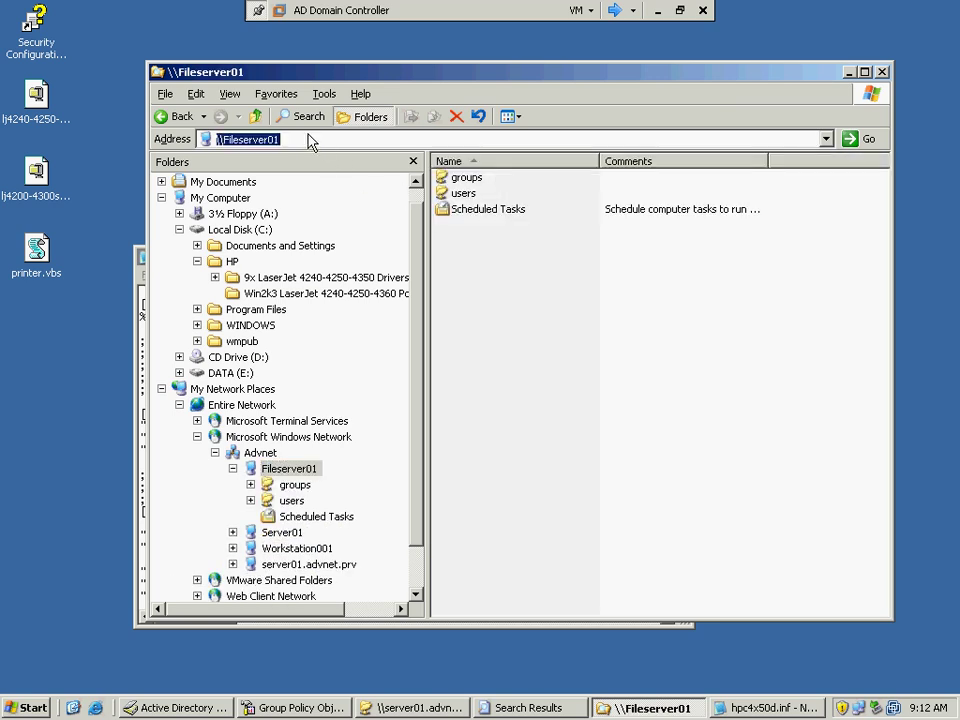
{"action": "left_click", "coordinate": [309, 139]}
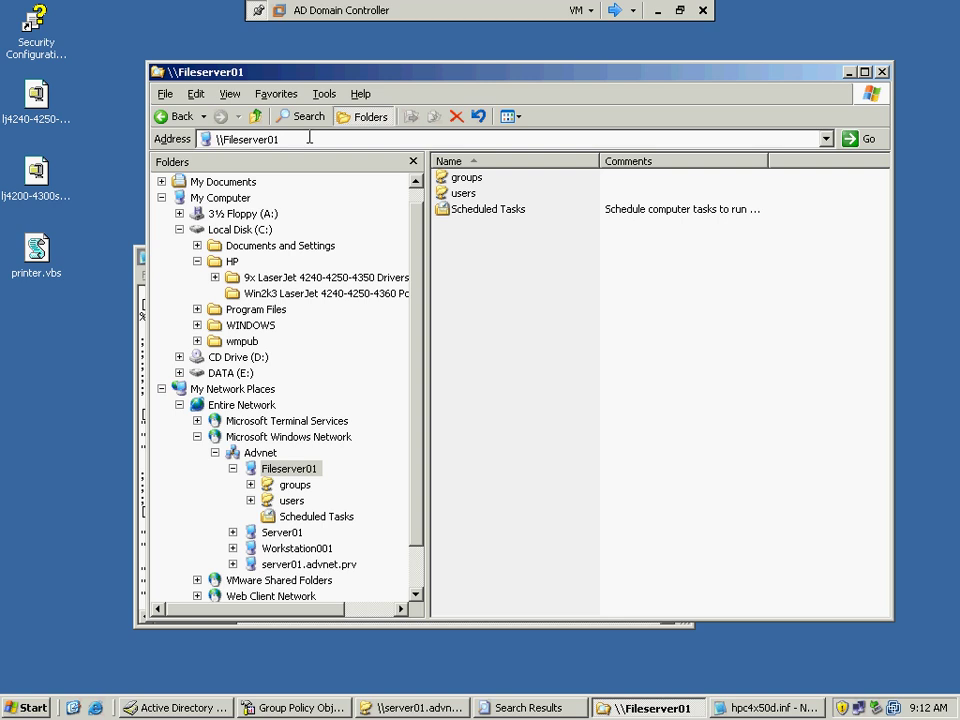
From the user's home folder in the users share, copy printer.vbs to the desktop, replacing the old copy.
{"action": "double_click", "coordinate": [462, 193]}
{"action": "left_click", "coordinate": [477, 306]}
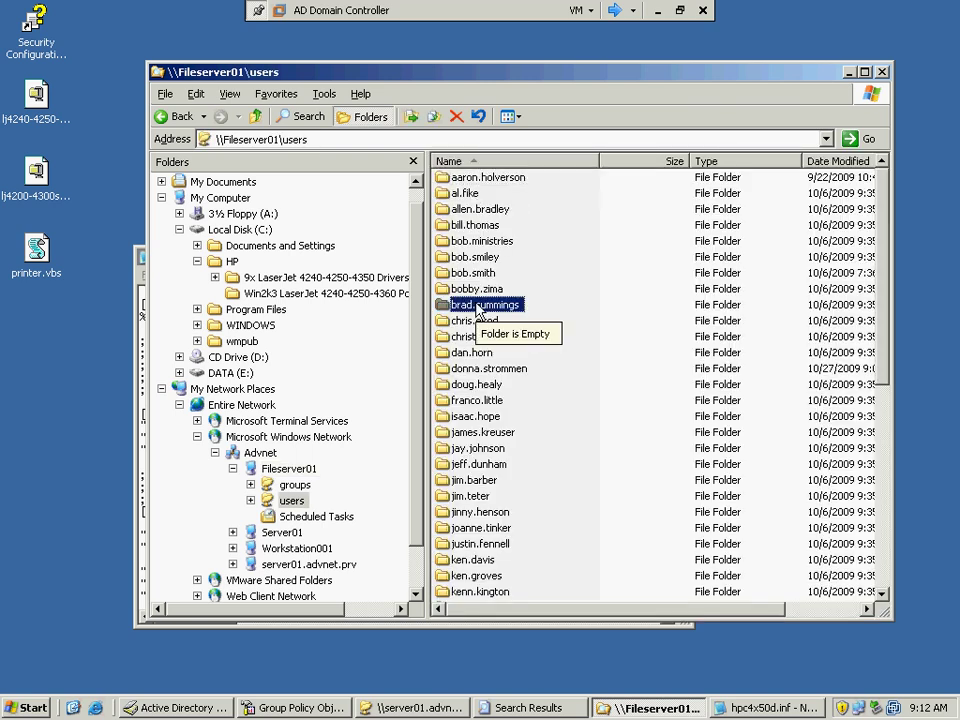
{"action": "key", "text": "s"}
{"action": "scroll", "coordinate": [540, 343], "scroll_direction": "down", "scroll_amount": 3}
{"action": "left_click", "coordinate": [488, 497]}
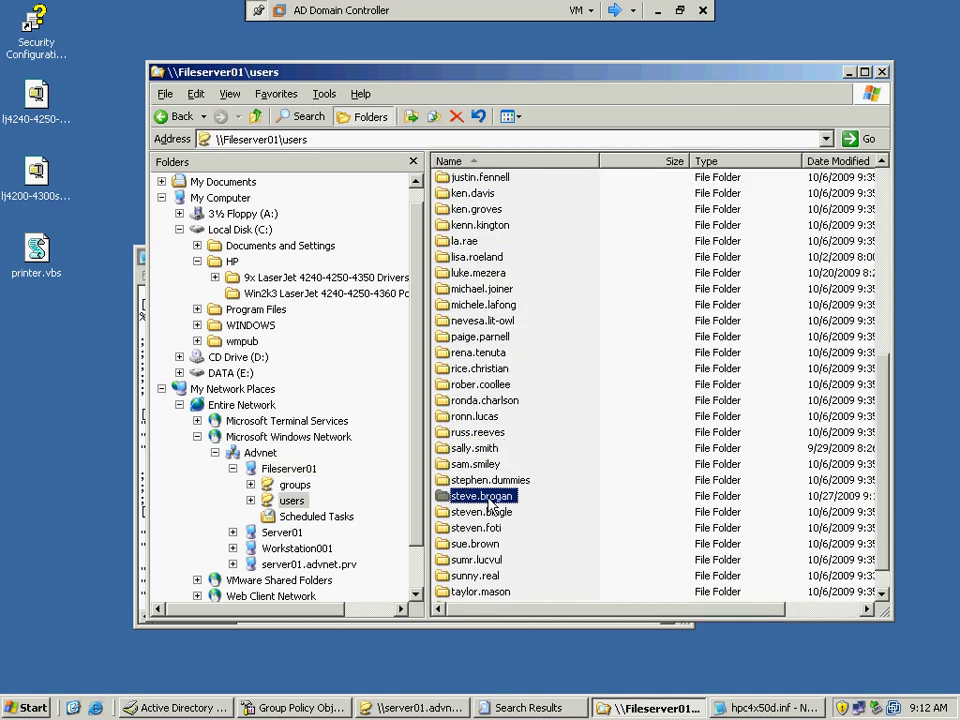
{"action": "double_click", "coordinate": [489, 500]}
{"action": "left_click", "coordinate": [483, 212]}
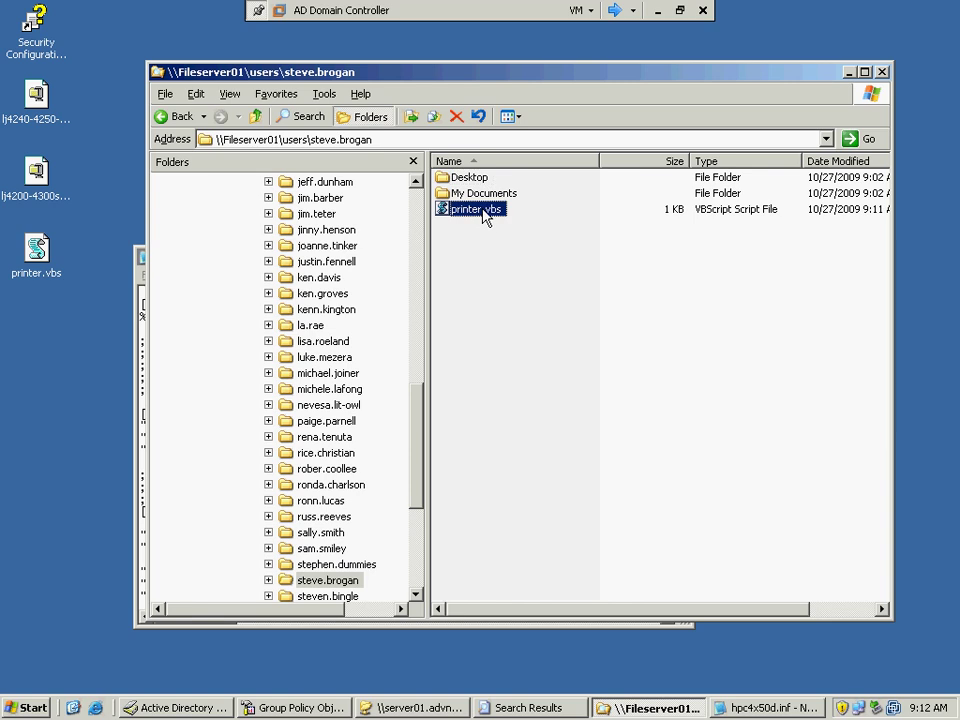
{"action": "left_click_drag", "start_coordinate": [483, 213], "coordinate": [56, 420]}
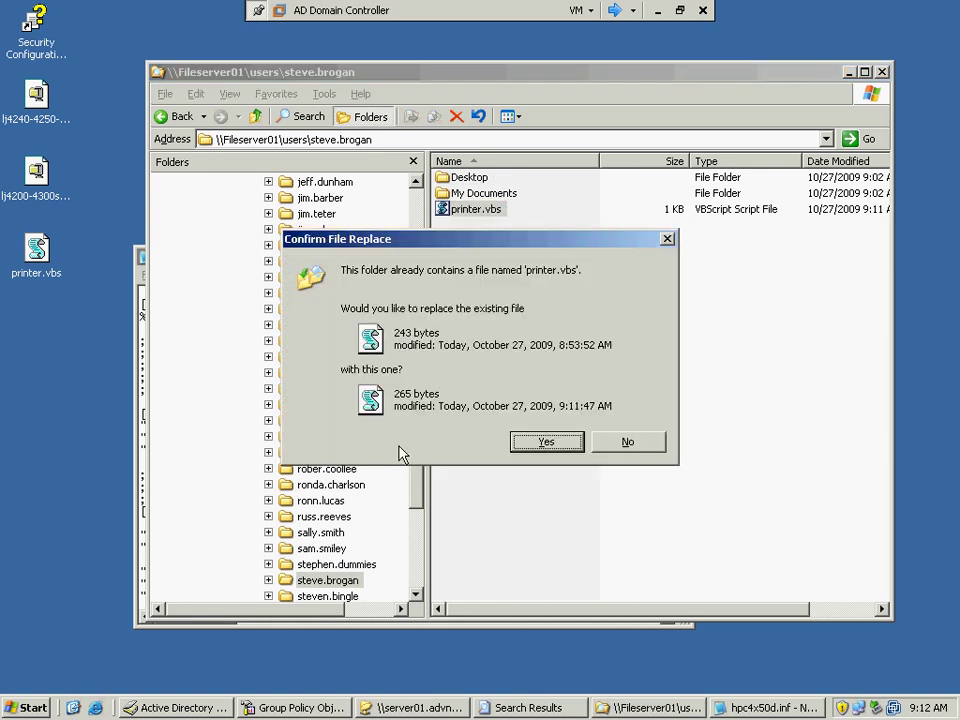
{"action": "left_click", "coordinate": [545, 442]}
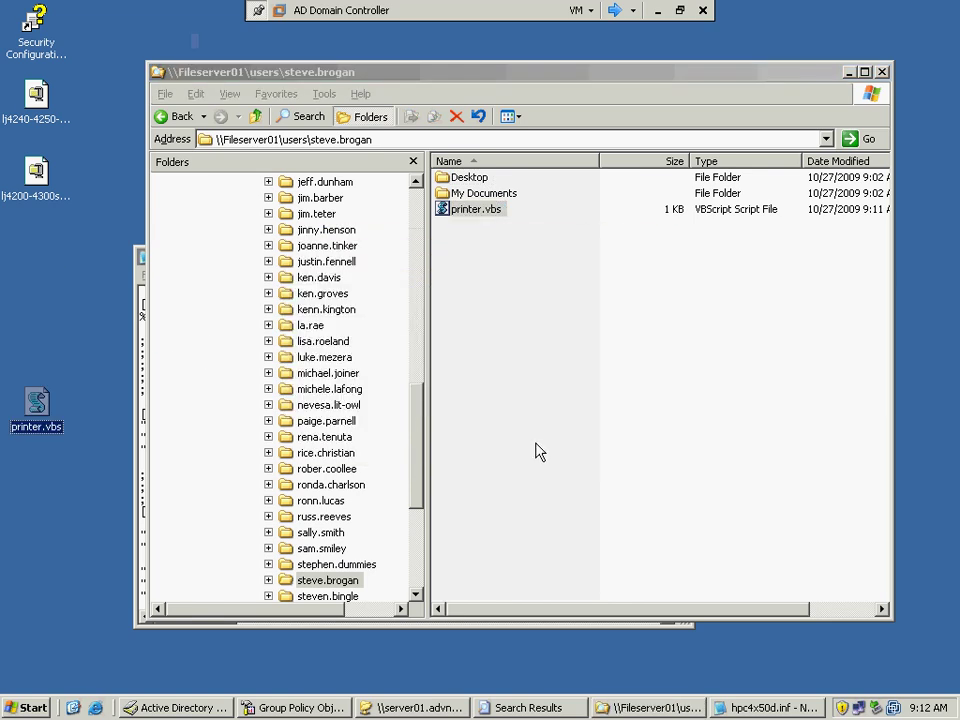
Close the user's folder window and hpc4x50d.inf in Notepad, returning to Active Directory Users and Computers.
{"action": "mouse_move", "coordinate": [37, 408]}
{"action": "double_click", "coordinate": [155, 72]}
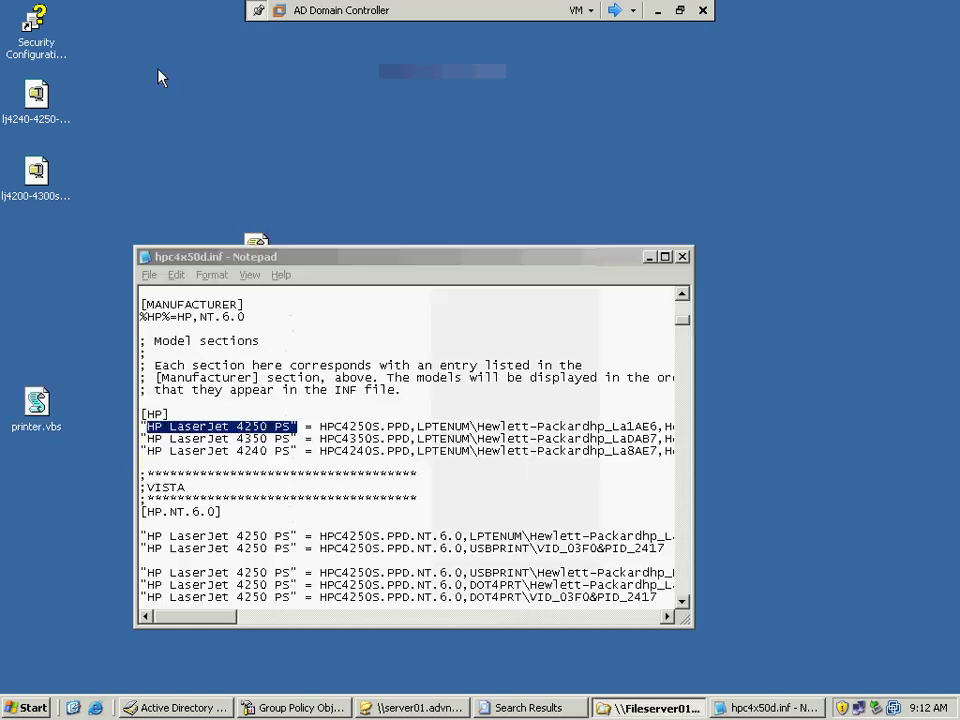
{"action": "left_click", "coordinate": [36, 402]}
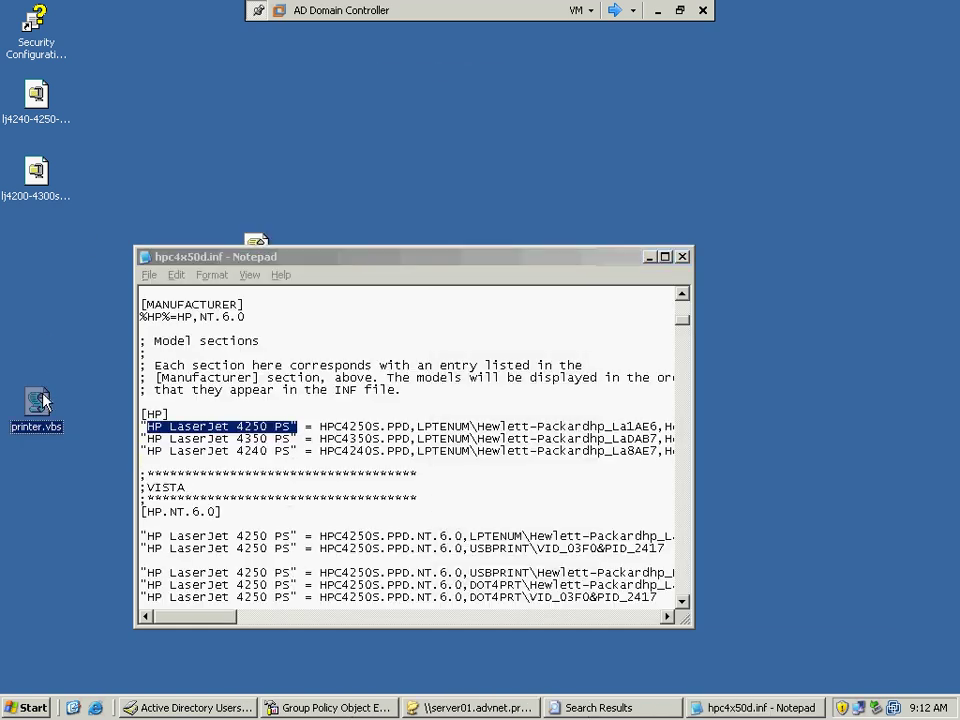
{"action": "left_click", "coordinate": [682, 257]}
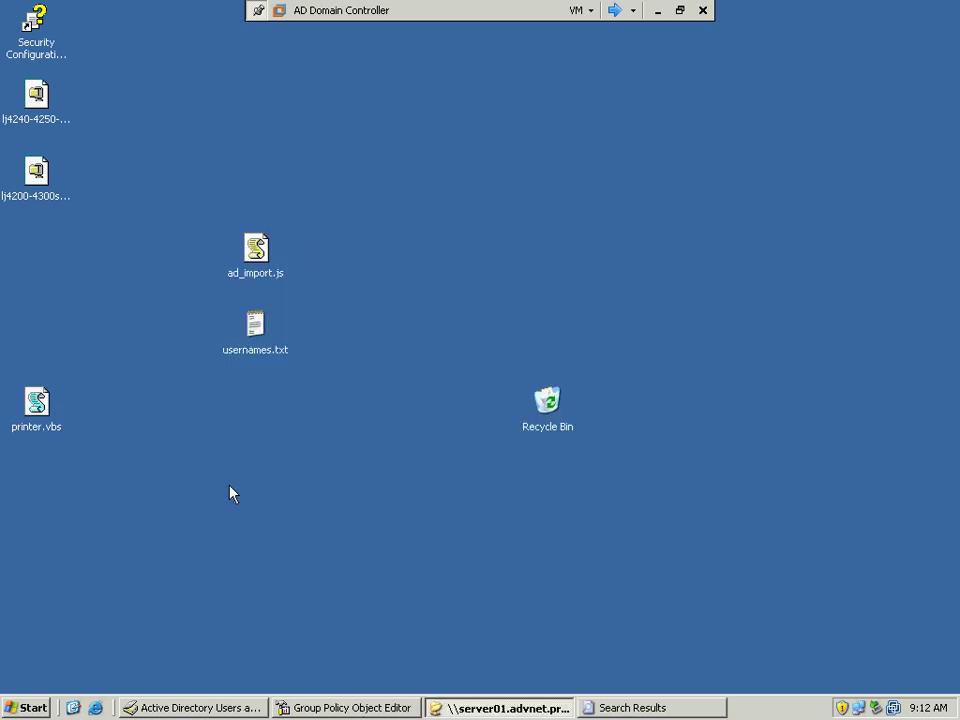
{"action": "left_click", "coordinate": [200, 707]}
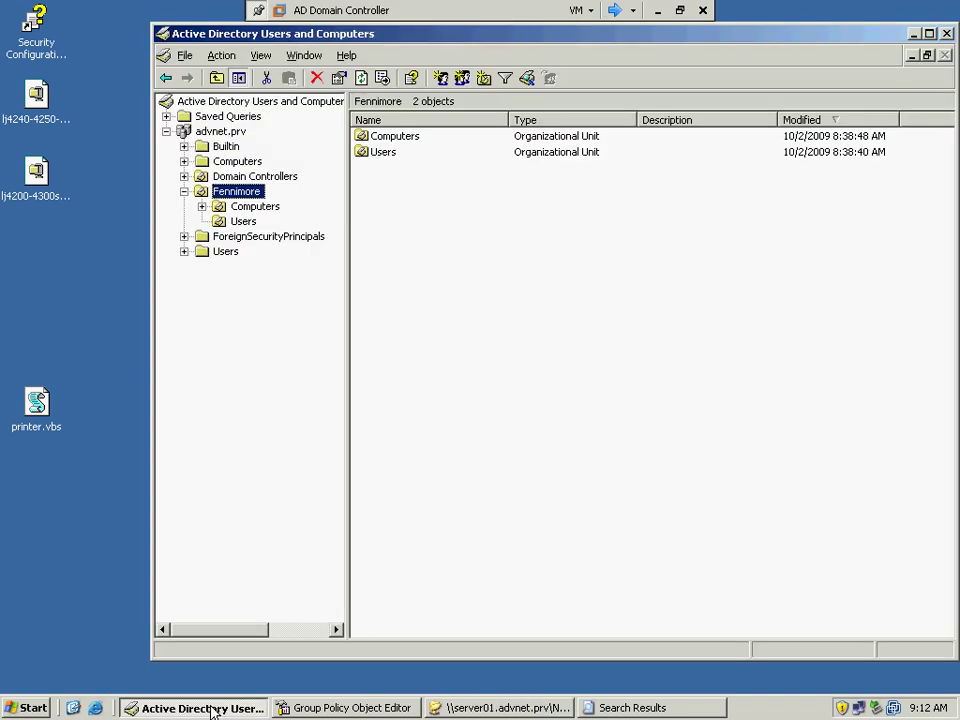
Remove the Printers policy link from the Fennimore OU's Group Policy properties.
{"action": "right_click", "coordinate": [242, 195]}
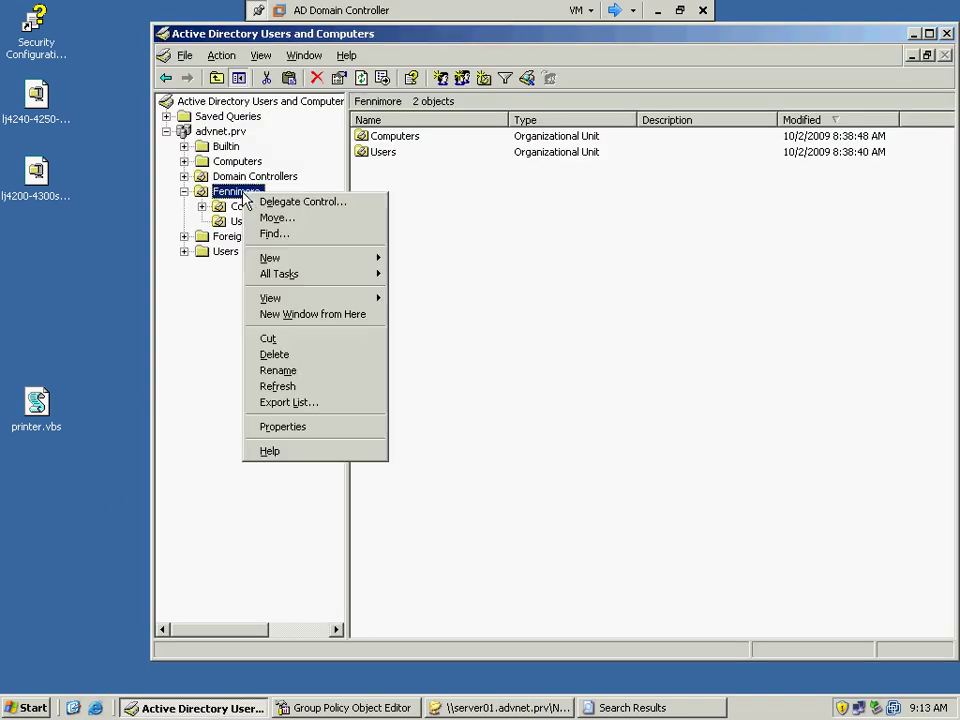
{"action": "left_click", "coordinate": [318, 430]}
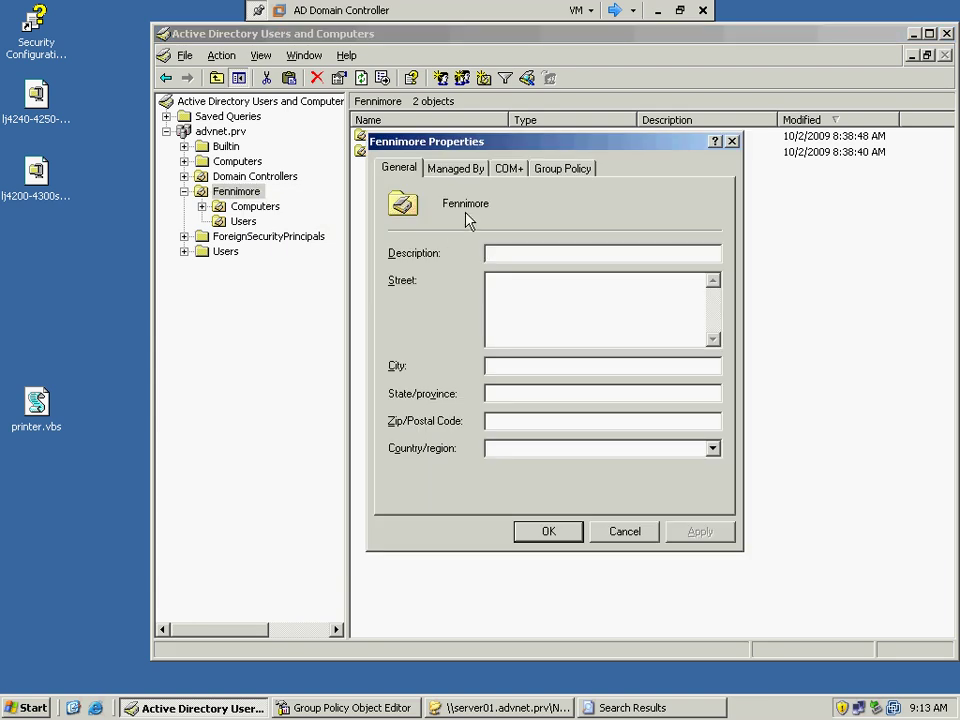
{"action": "left_click", "coordinate": [558, 172]}
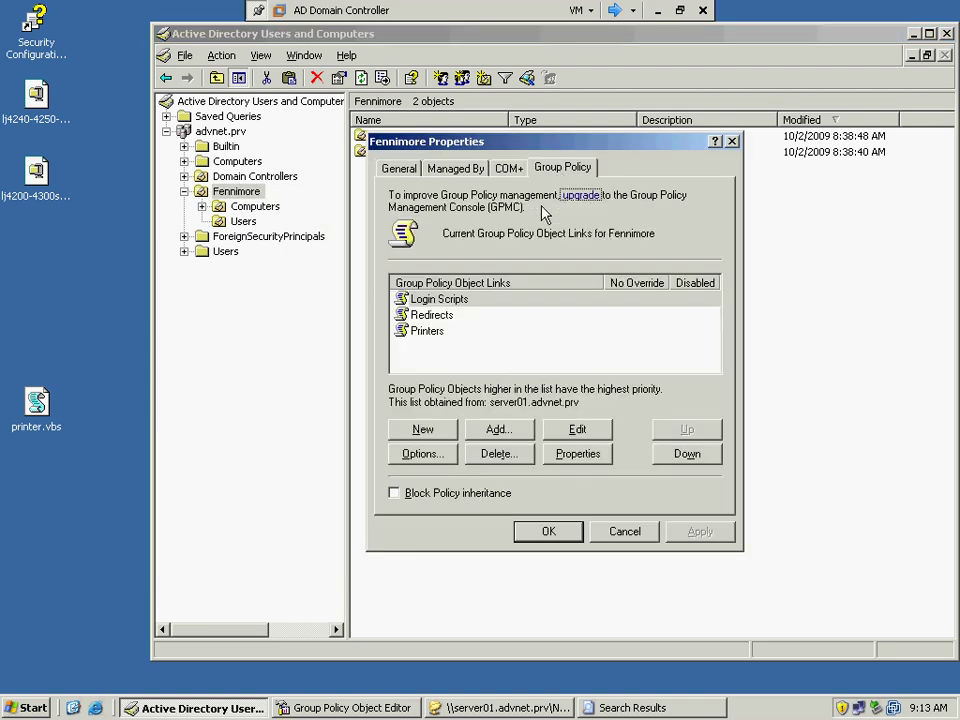
{"action": "left_click", "coordinate": [434, 334]}
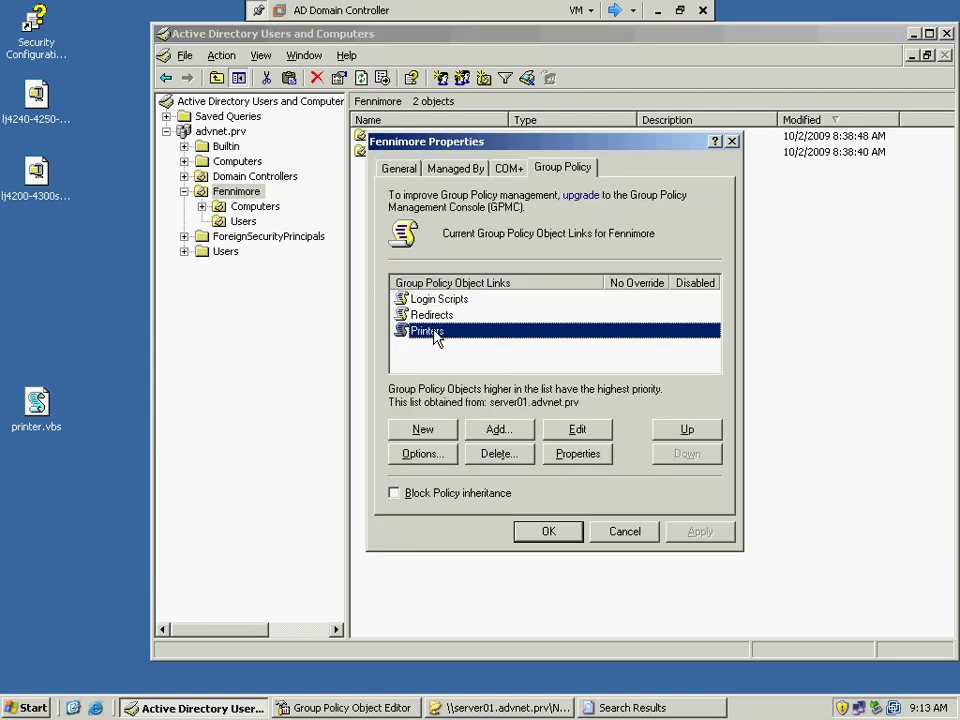
{"action": "left_click", "coordinate": [499, 453]}
{"action": "left_click", "coordinate": [514, 336]}
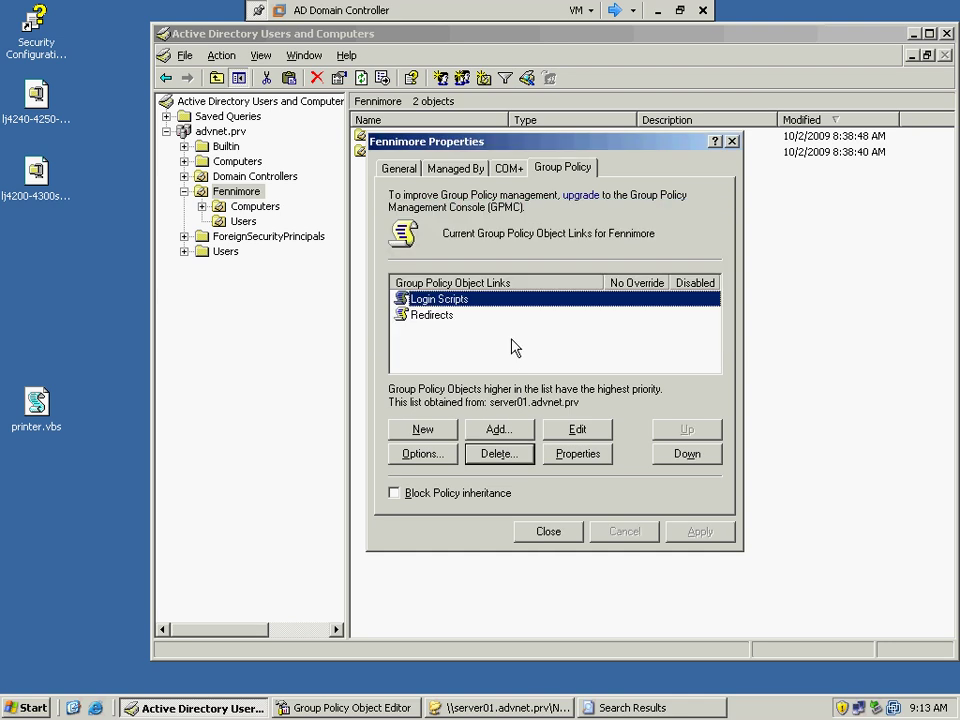
Create a new GPO named 'printers' for Fennimore and open it for editing.
{"action": "left_click", "coordinate": [423, 429]}
{"action": "type", "text": "printers"}
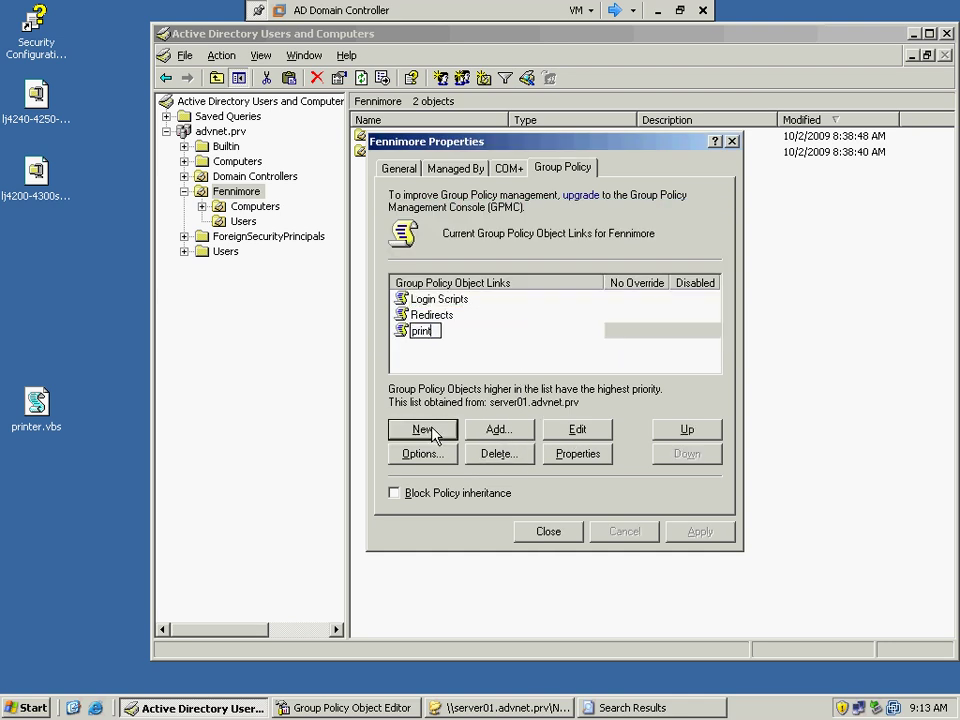
{"action": "key", "text": "Return"}
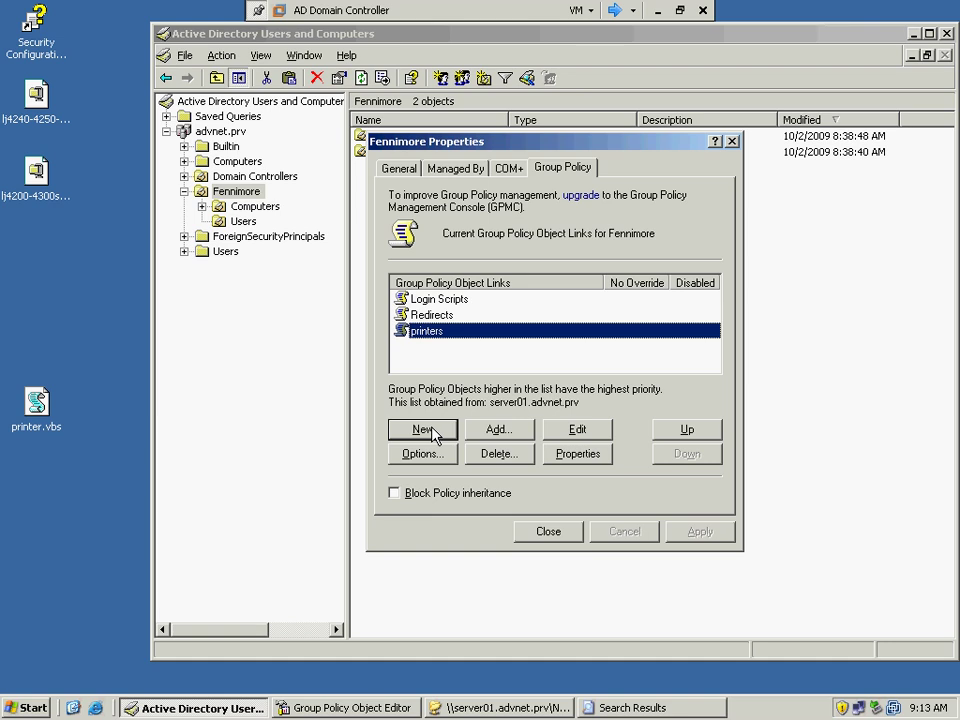
{"action": "left_click", "coordinate": [562, 430]}
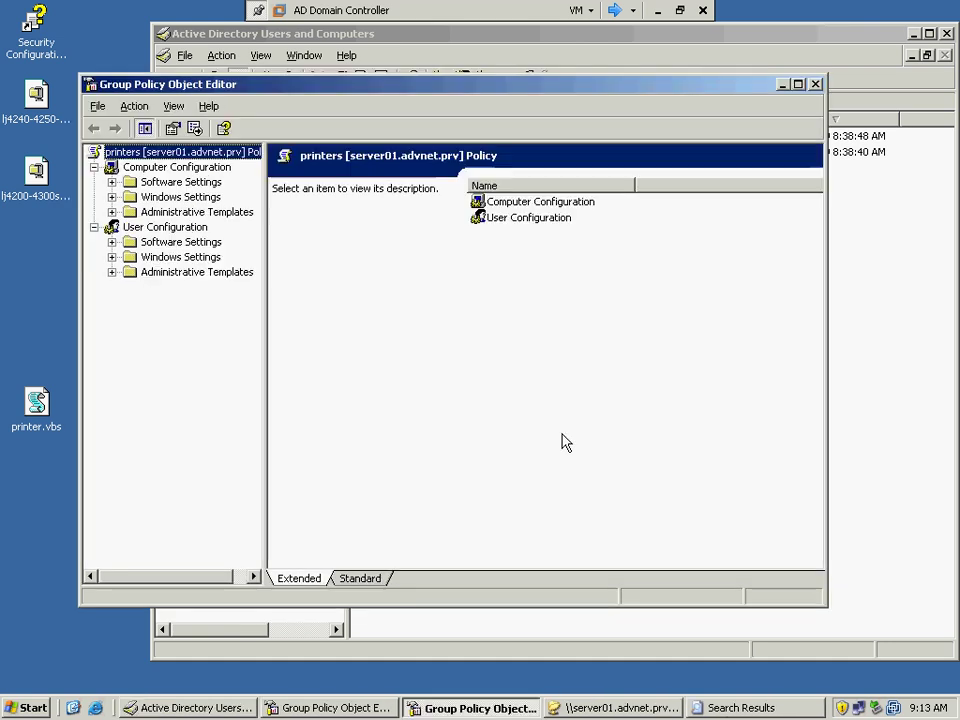
Close the extra policy editor and open Logon script settings under User Configuration > Windows Settings > Scripts.
{"action": "right_click", "coordinate": [366, 703]}
{"action": "left_click", "coordinate": [395, 648]}
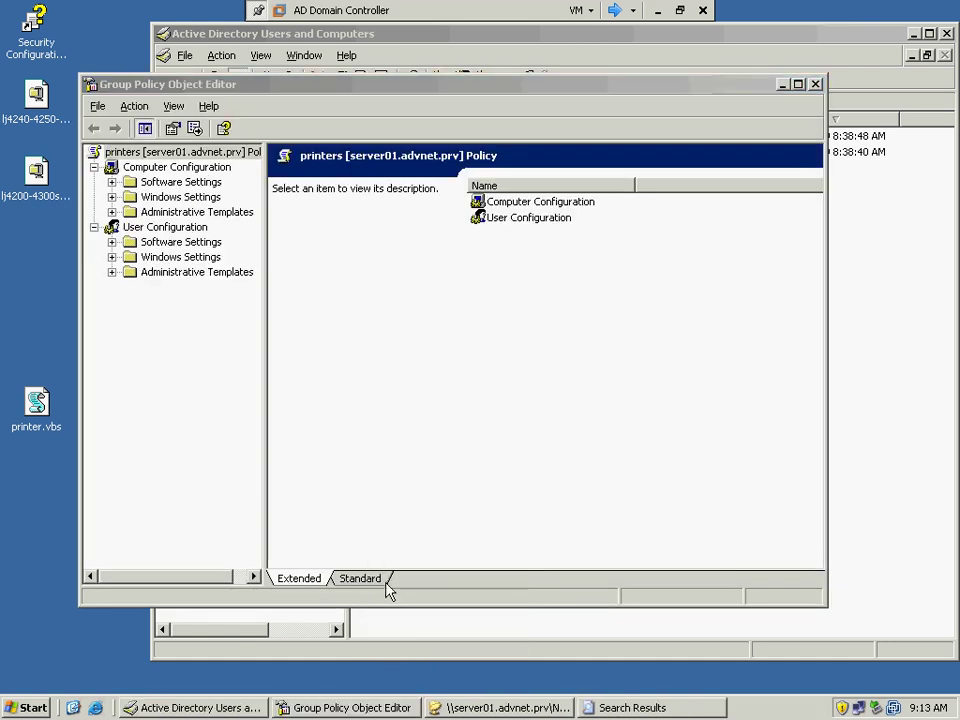
{"action": "double_click", "coordinate": [155, 262]}
{"action": "left_click", "coordinate": [167, 287]}
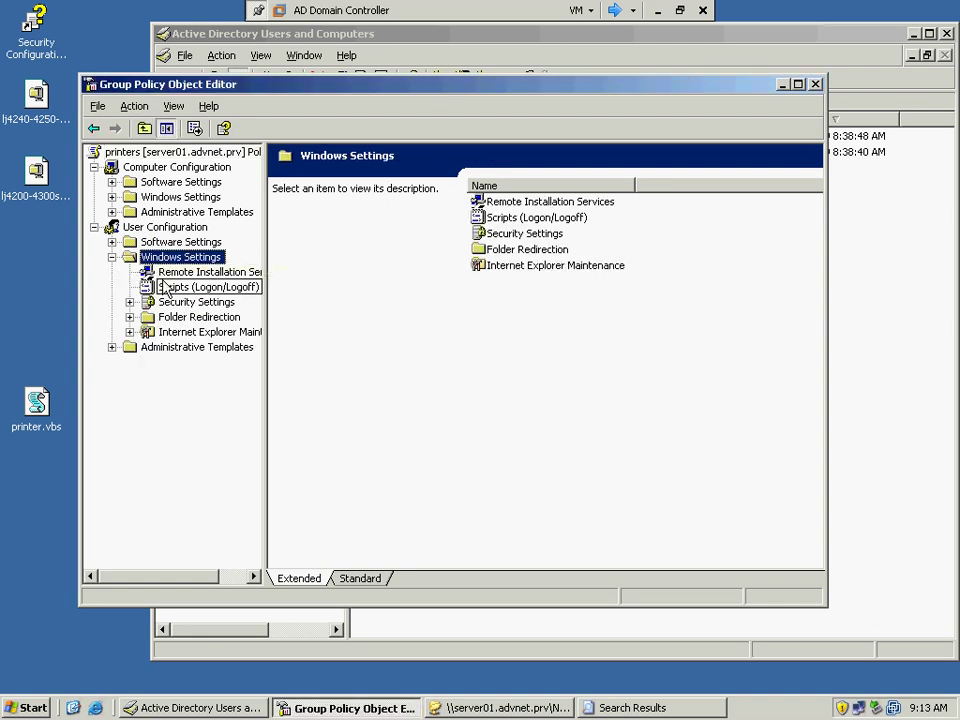
{"action": "double_click", "coordinate": [500, 202]}
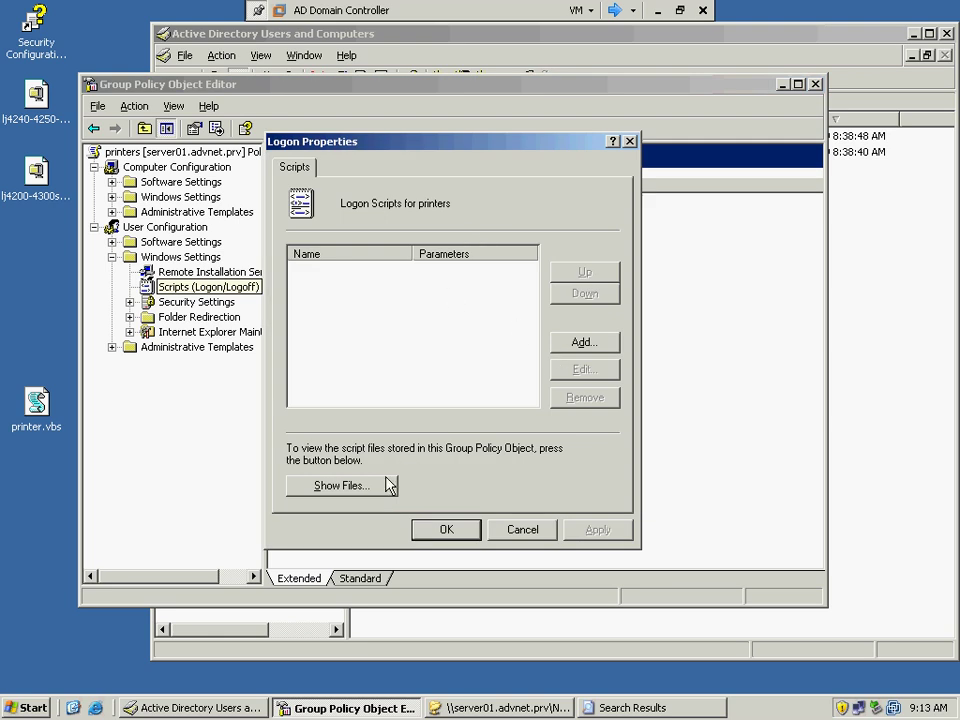
Copy printer.vbs from the desktop into the policy's Logon scripts folder.
{"action": "left_click", "coordinate": [340, 486]}
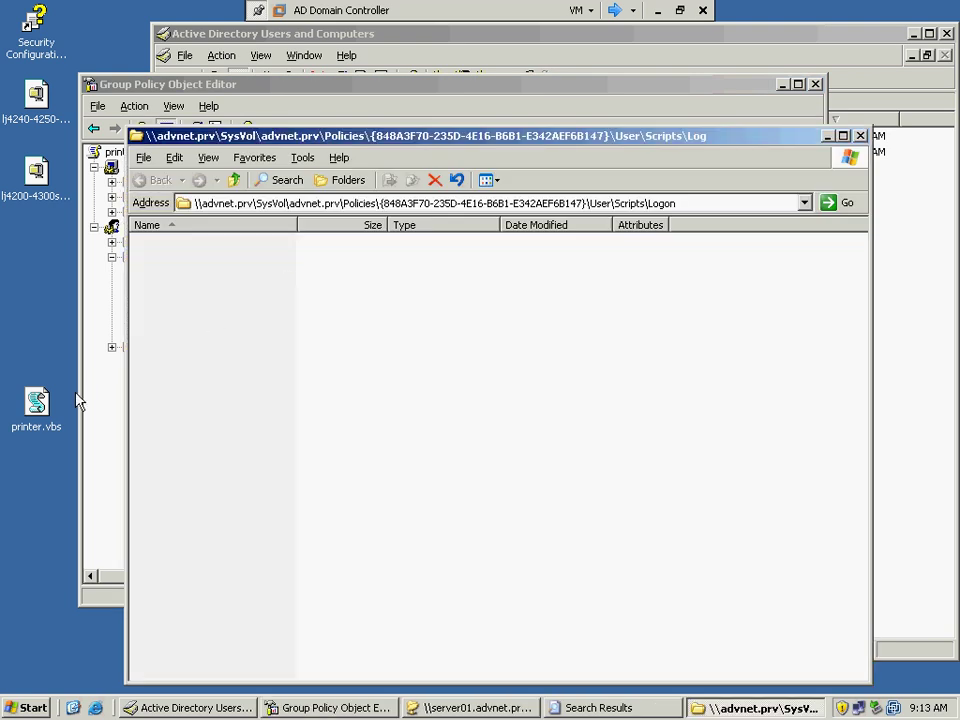
{"action": "left_click_drag", "start_coordinate": [40, 411], "coordinate": [281, 381]}
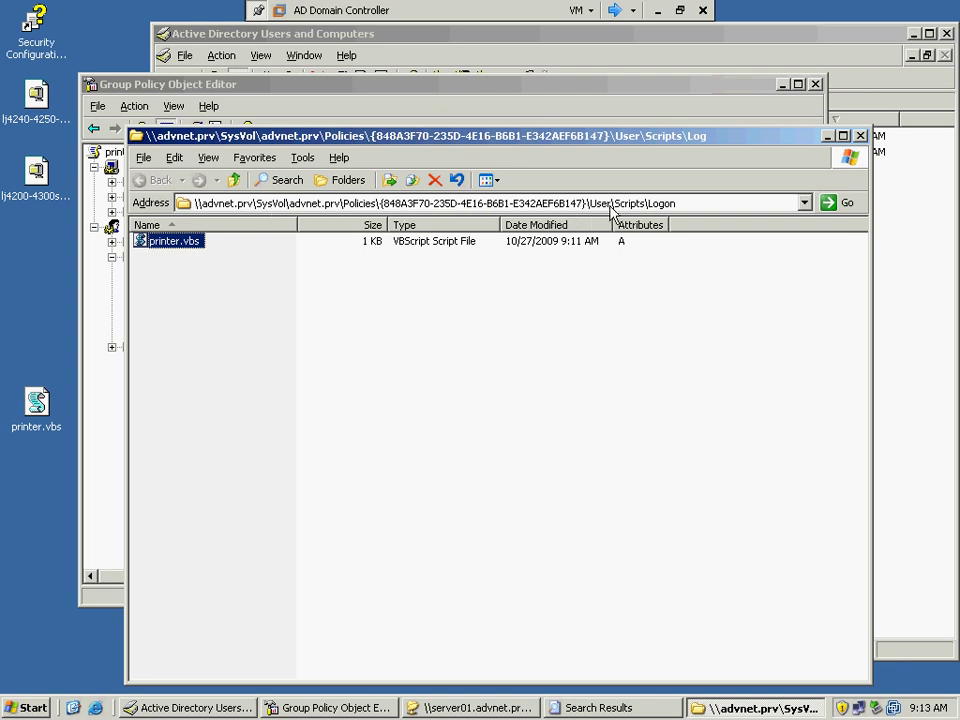
{"action": "left_click", "coordinate": [859, 135]}
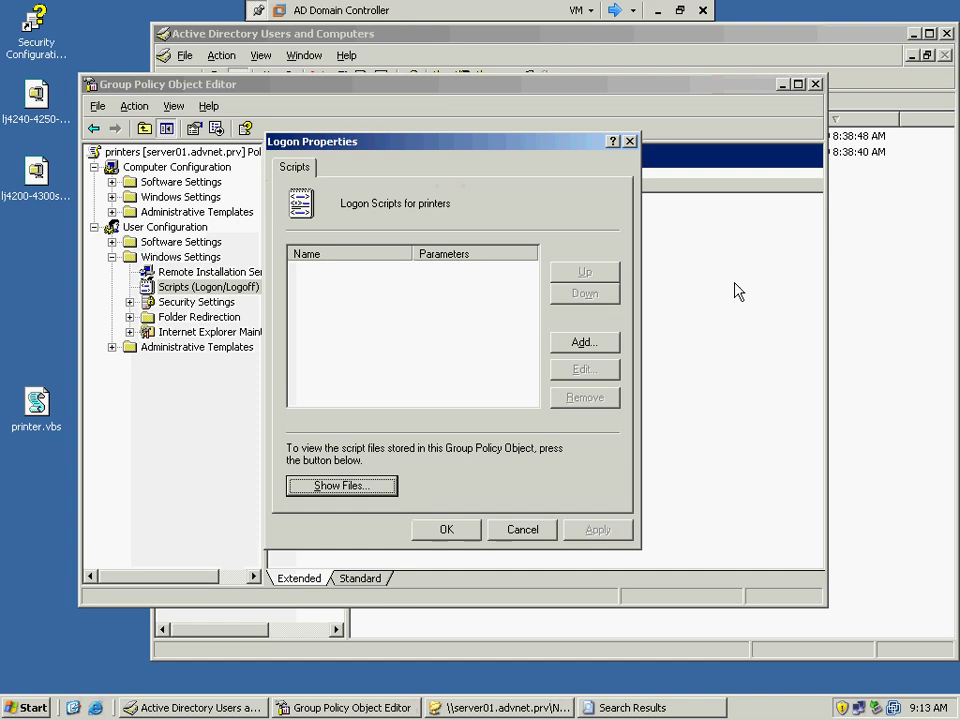
Add printer.vbs from the Logon folder as the logon script and save the Logon Properties.
{"action": "left_click", "coordinate": [582, 343]}
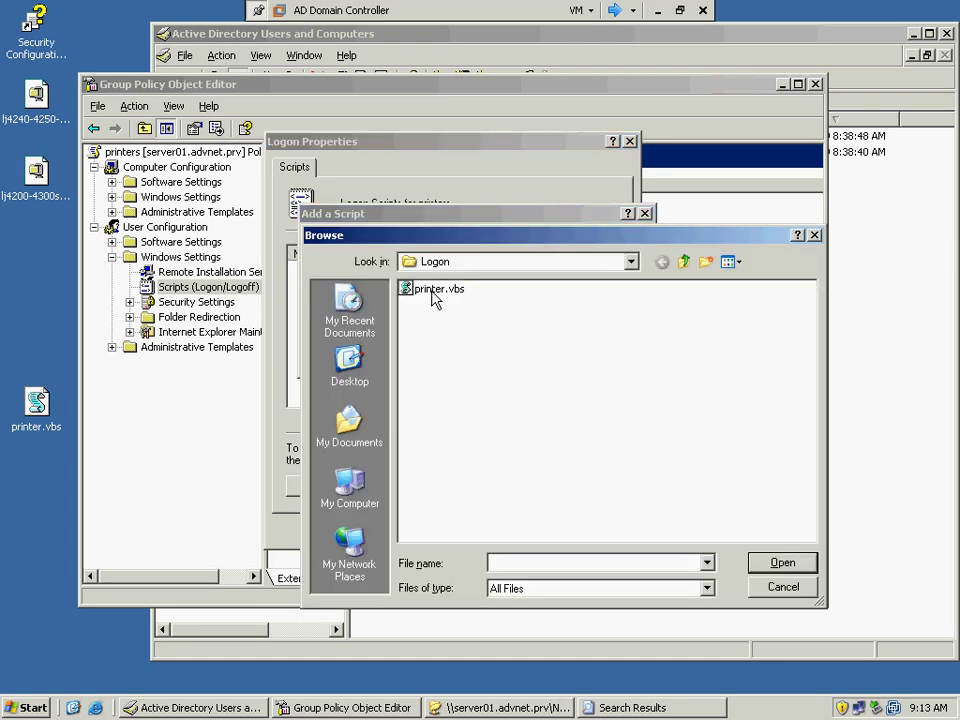
{"action": "left_click", "coordinate": [433, 290]}
{"action": "left_click", "coordinate": [781, 562]}
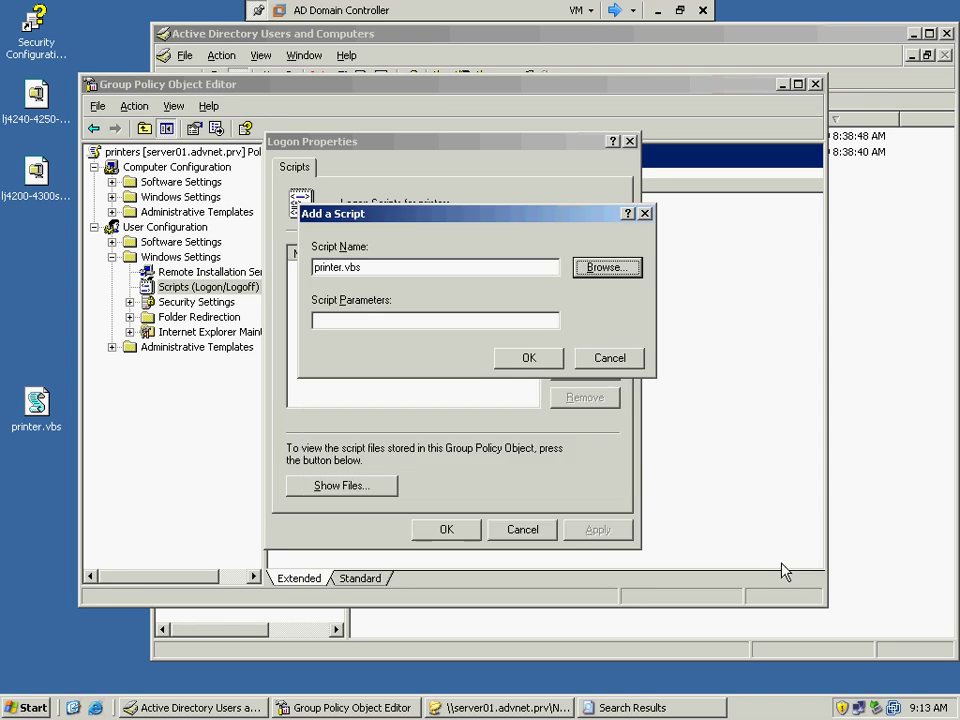
{"action": "left_click", "coordinate": [549, 363]}
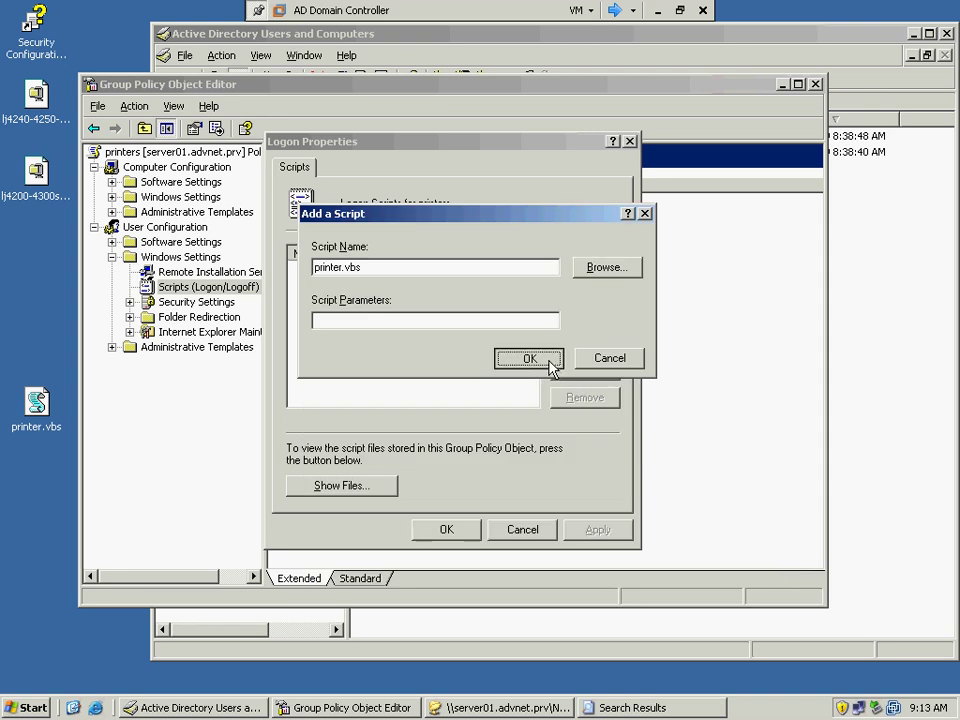
{"action": "left_click", "coordinate": [447, 531]}
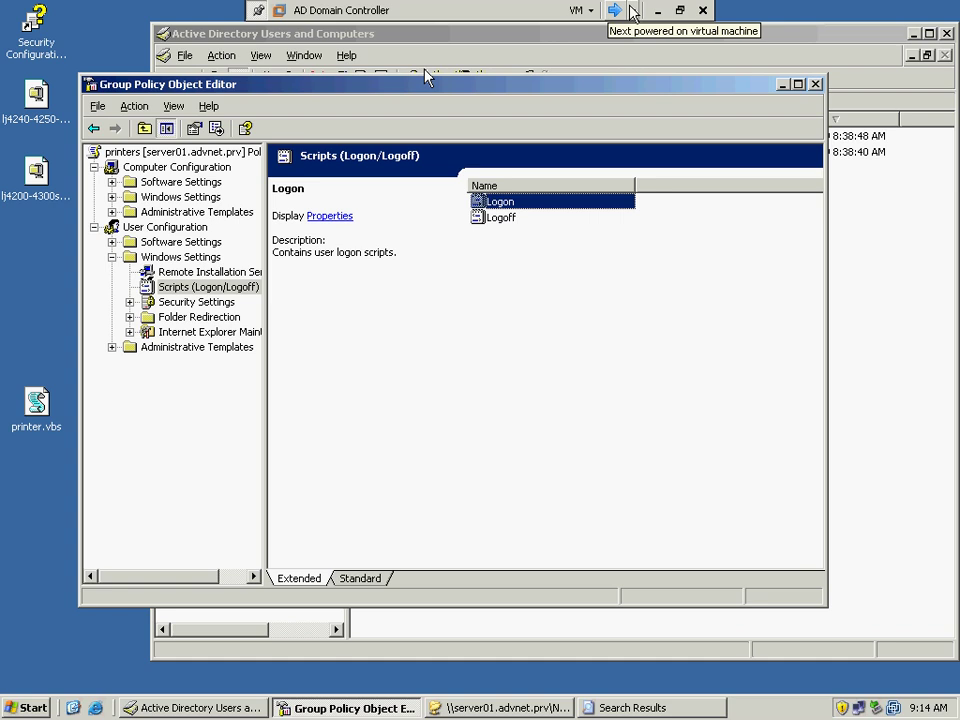
Close the Group Policy Object Editor and Fennimore Properties, then switch to the Windows XP Workstation VM.
{"action": "left_click", "coordinate": [815, 84]}
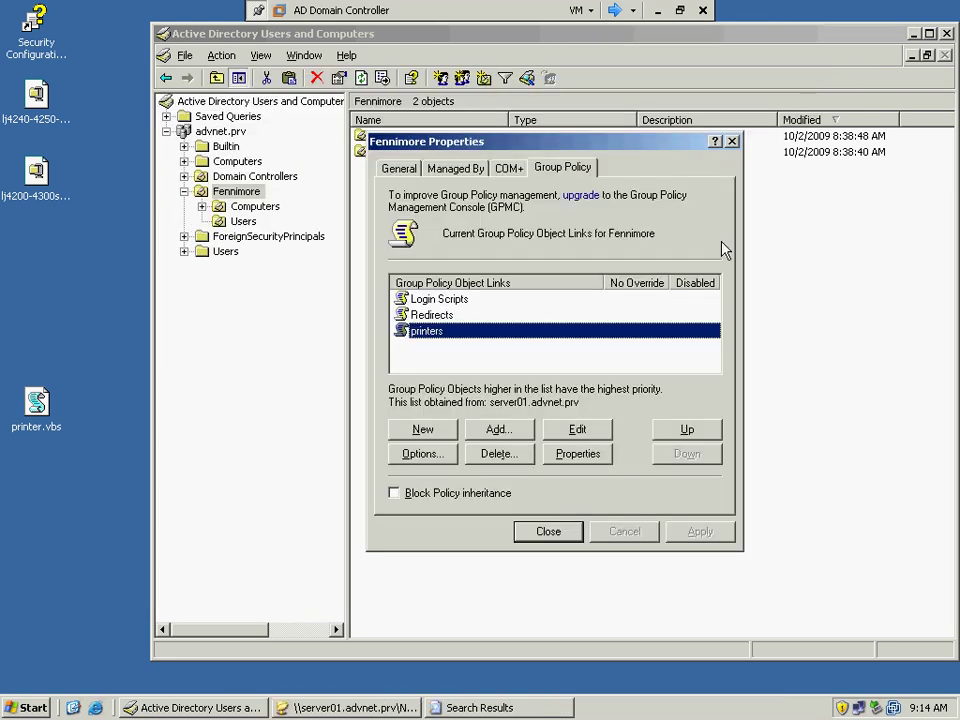
{"action": "left_click", "coordinate": [549, 532]}
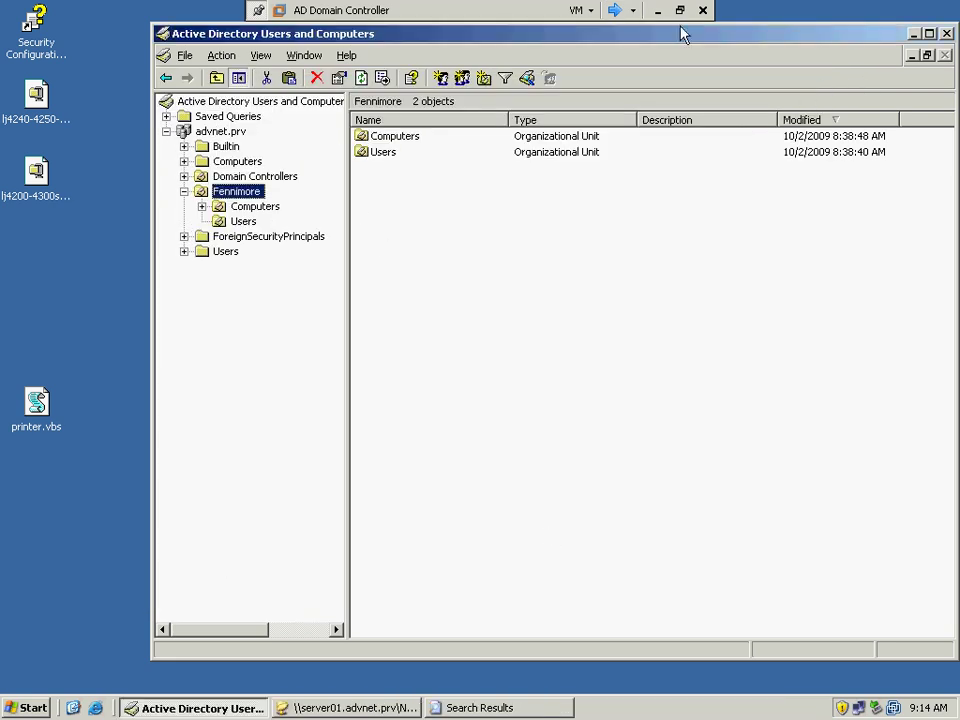
{"action": "left_click", "coordinate": [634, 10]}
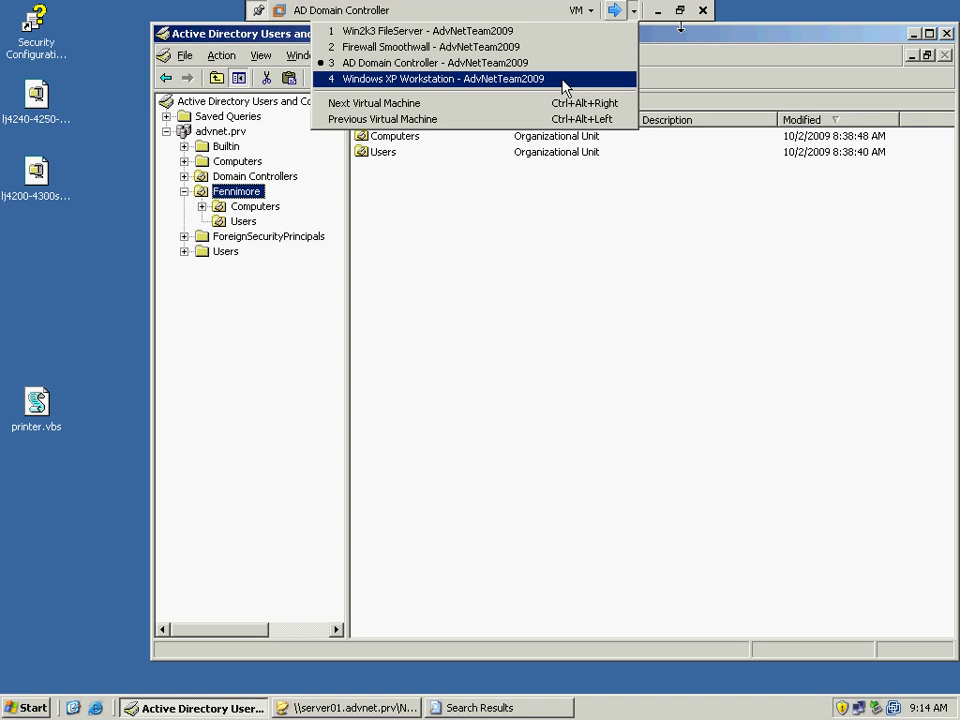
{"action": "left_click", "coordinate": [565, 88]}
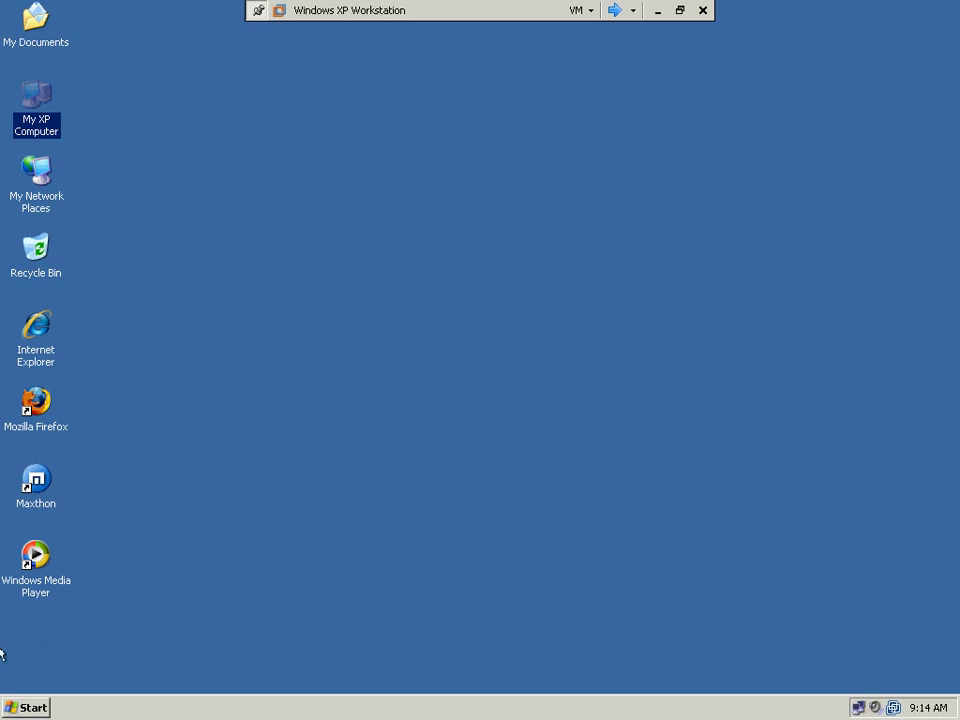
Log off the current user from the Windows XP Start menu.
{"action": "left_click", "coordinate": [20, 707]}
{"action": "left_click", "coordinate": [58, 688]}
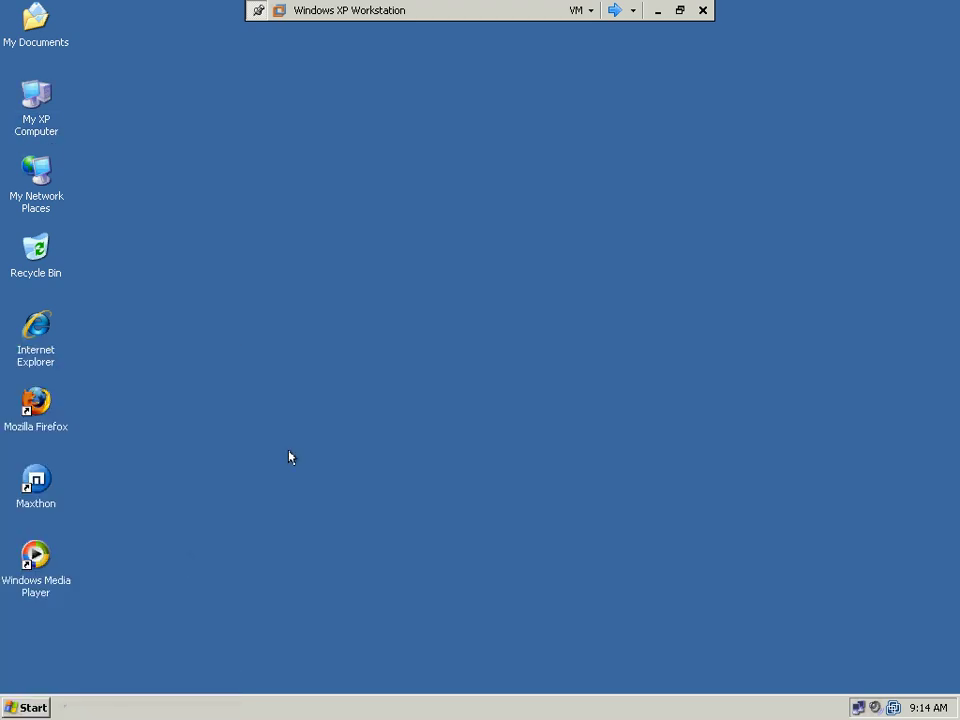
{"action": "key", "text": "Up"}
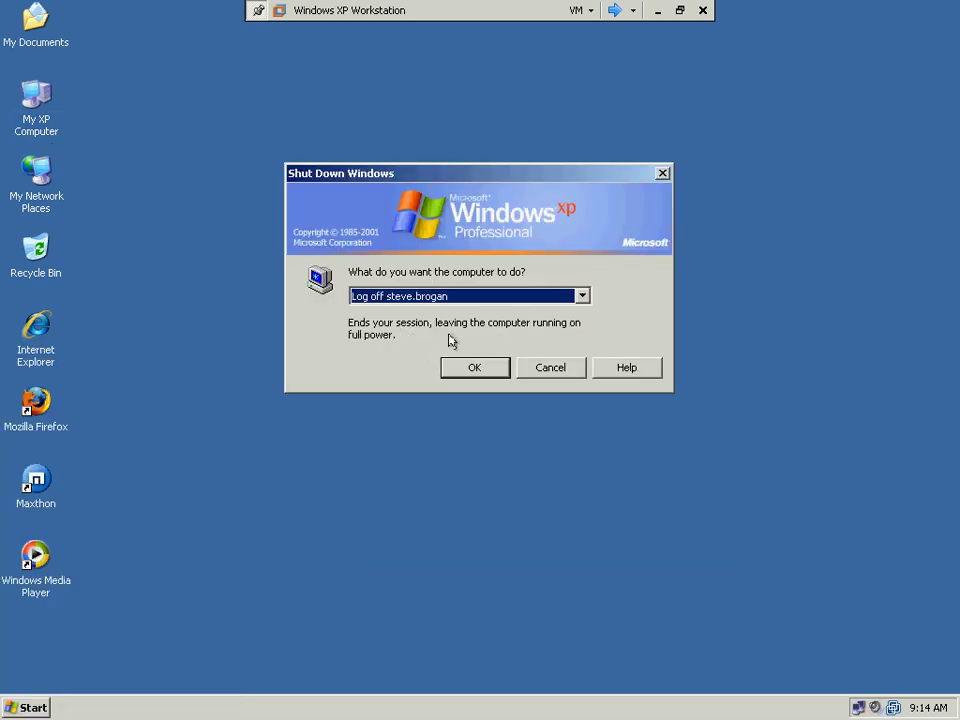
{"action": "key", "text": "Return"}
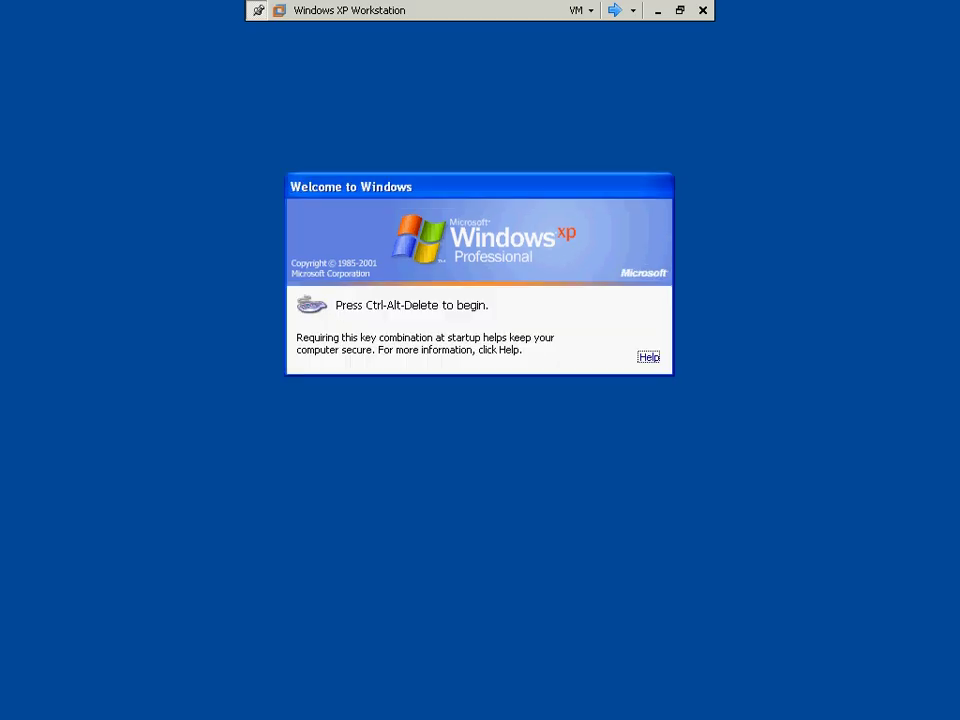
At the Ctrl+Alt+Delete logon prompt, enter the new domain user's name.
{"action": "key", "text": "ctrl+alt+Delete"}
{"action": "key", "text": "shift+Tab"}
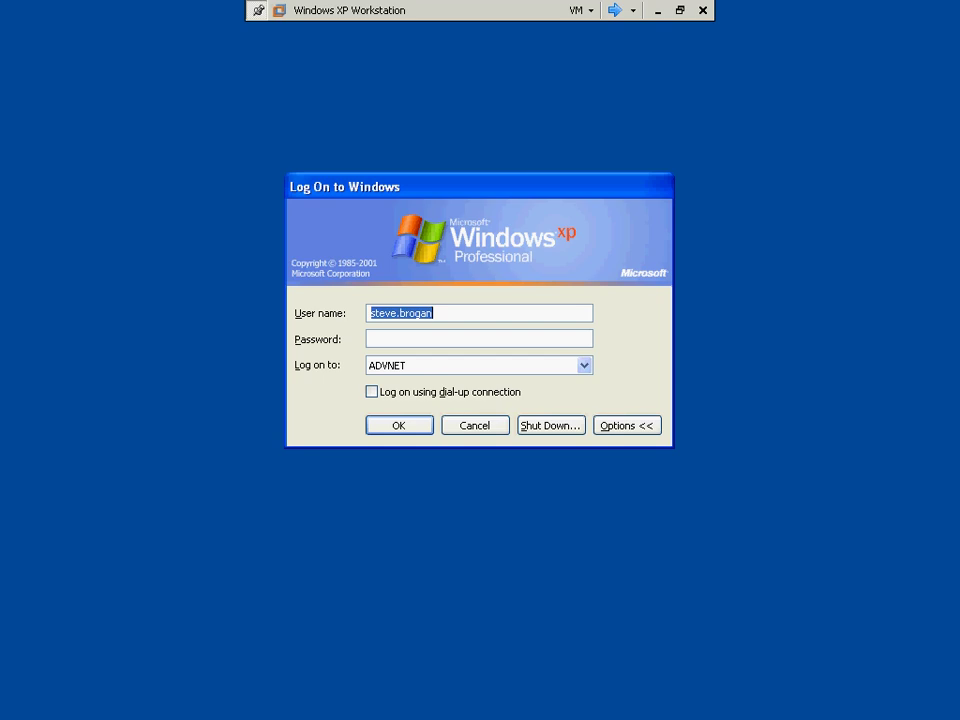
{"action": "type", "text": "sunny"}
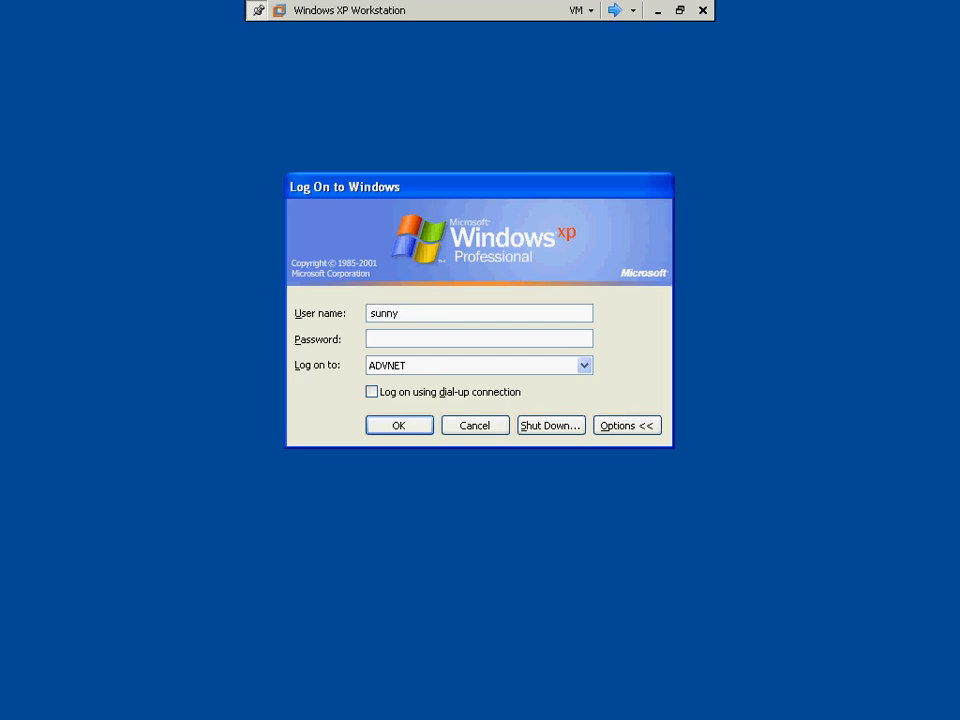
{"action": "type", "text": ".real"}
{"action": "key", "text": "Tab"}
Enter the new user's password and submit the logon.
{"action": "type", "text": "**********"}
{"action": "key", "text": "Return"}
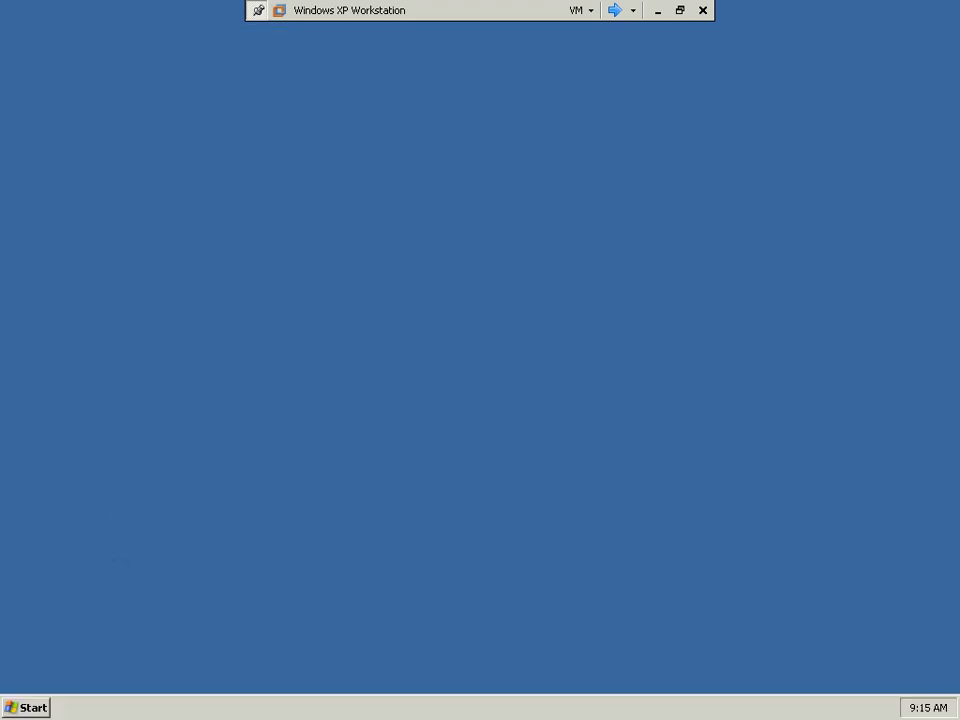
Open Printers and Faxes from the Start menu and dismiss the tip balloon.
{"action": "key", "text": "super"}
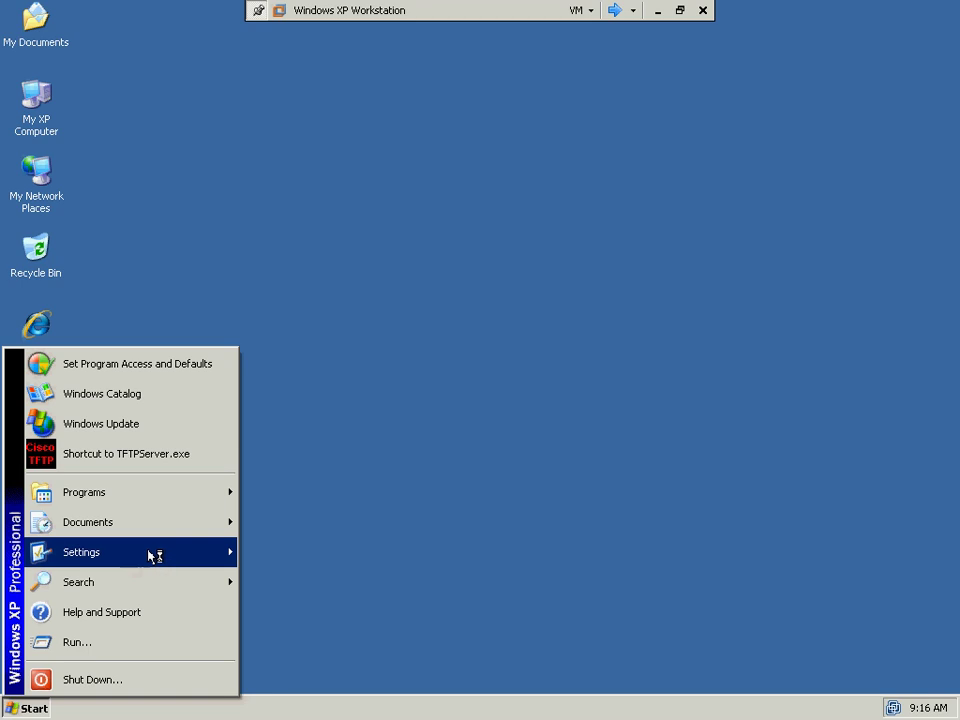
{"action": "mouse_move", "coordinate": [154, 555]}
{"action": "left_click", "coordinate": [298, 591]}
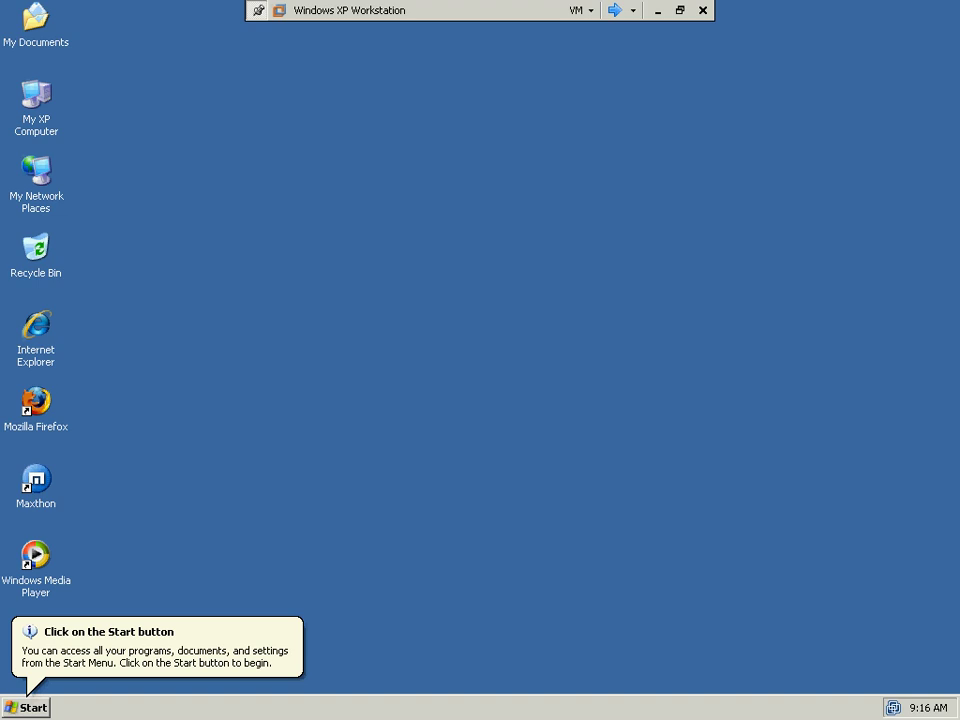
{"action": "left_click", "coordinate": [280, 629]}
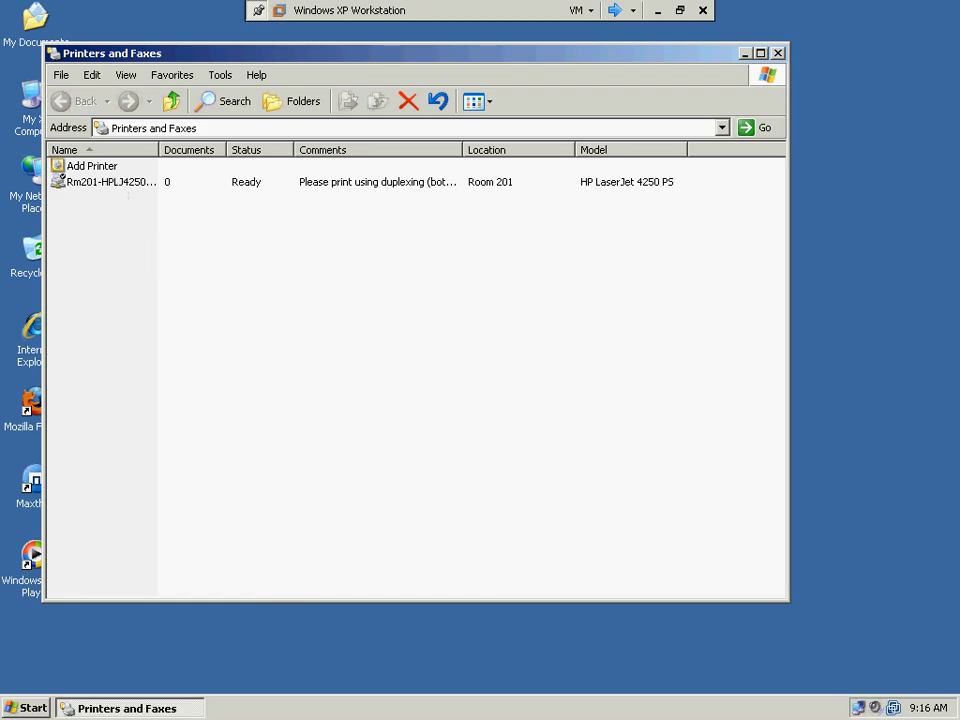
{"action": "left_click", "coordinate": [118, 180]}
{"action": "right_click", "coordinate": [118, 178]}
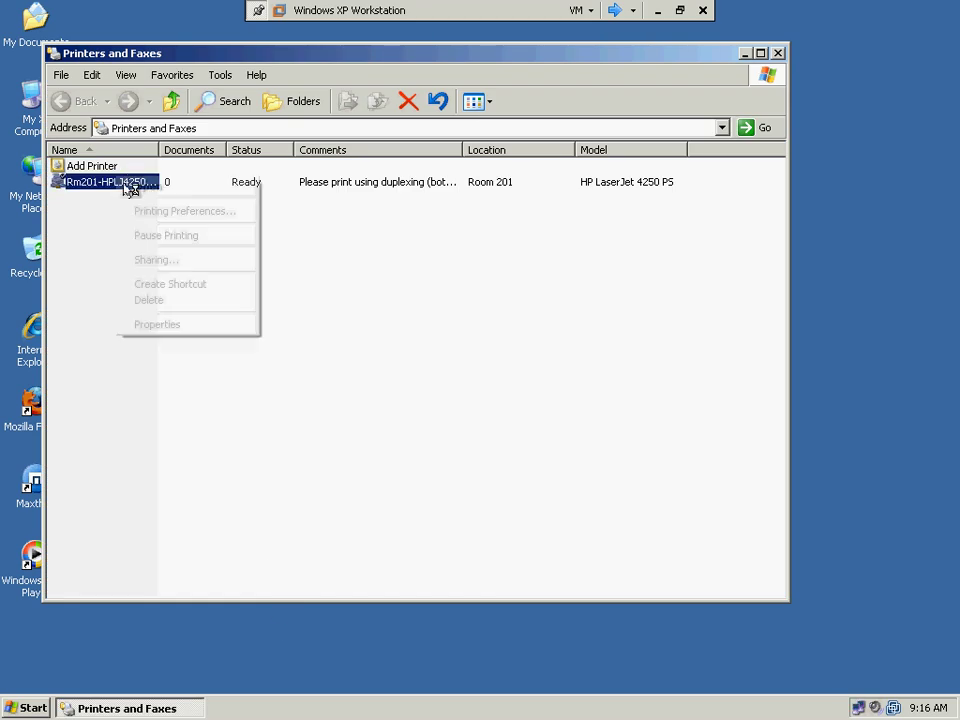
{"action": "left_click", "coordinate": [170, 325]}
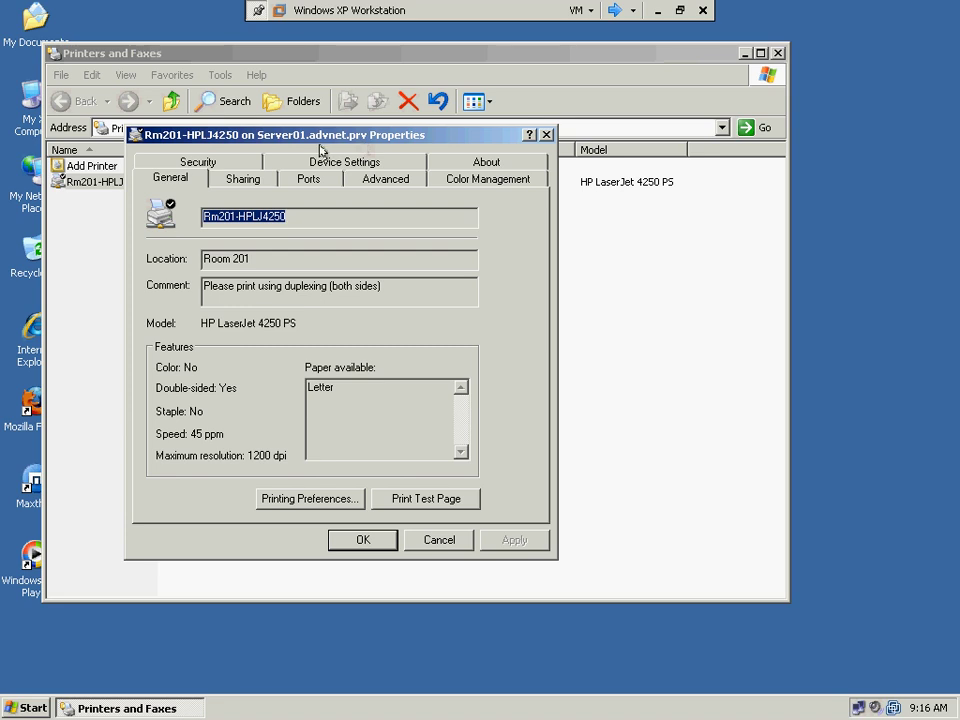
{"action": "left_click_drag", "start_coordinate": [343, 144], "coordinate": [461, 204]}
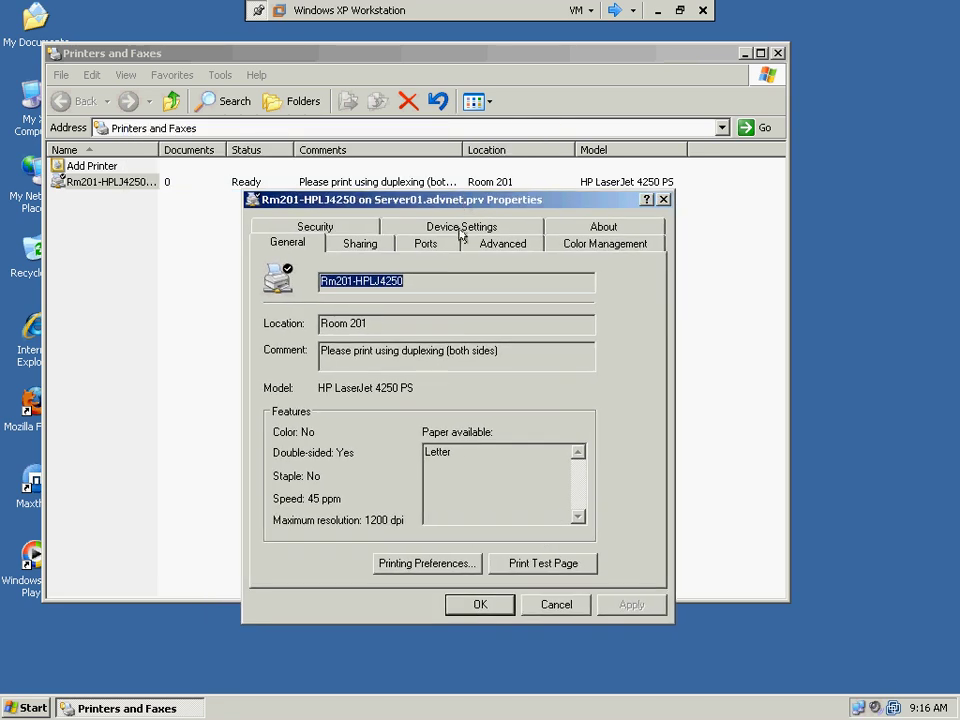
{"action": "left_click", "coordinate": [555, 605]}
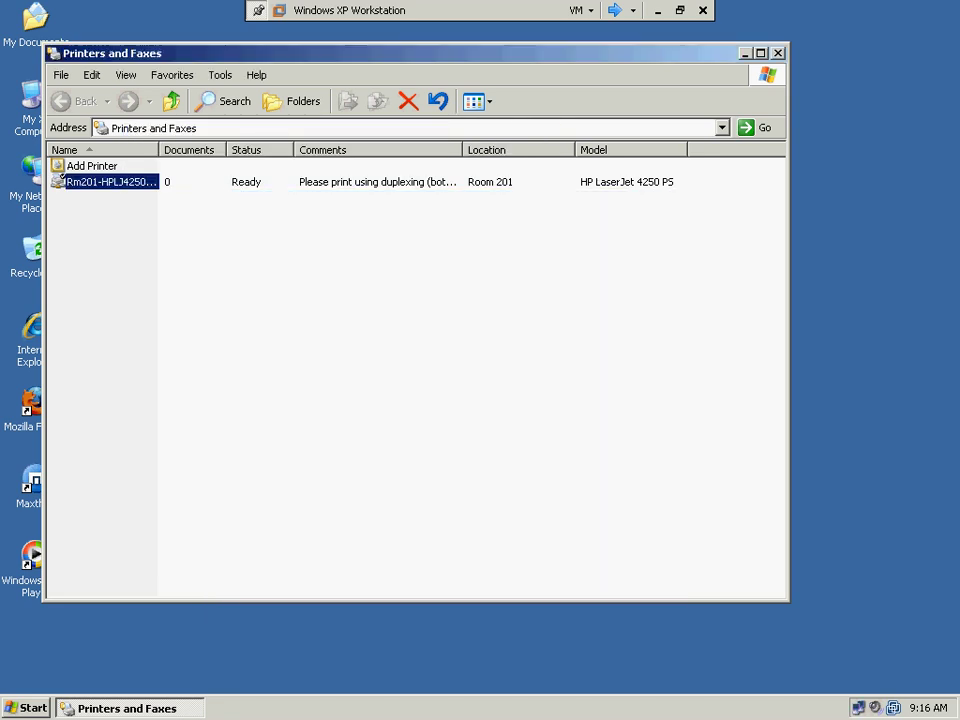